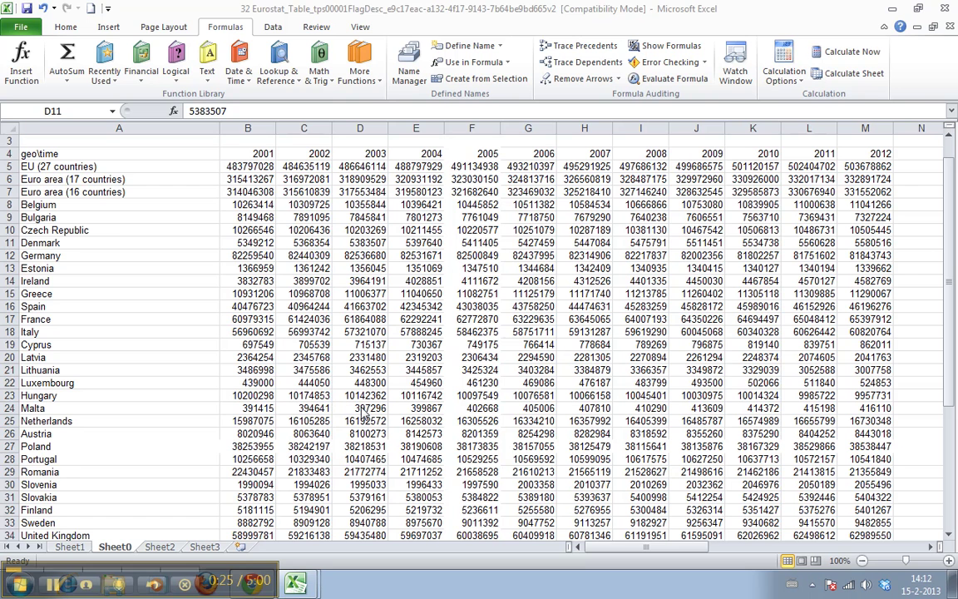
- Insert a blank column before the 2002 population figures
left_click(304, 130)
right_click(307, 131)
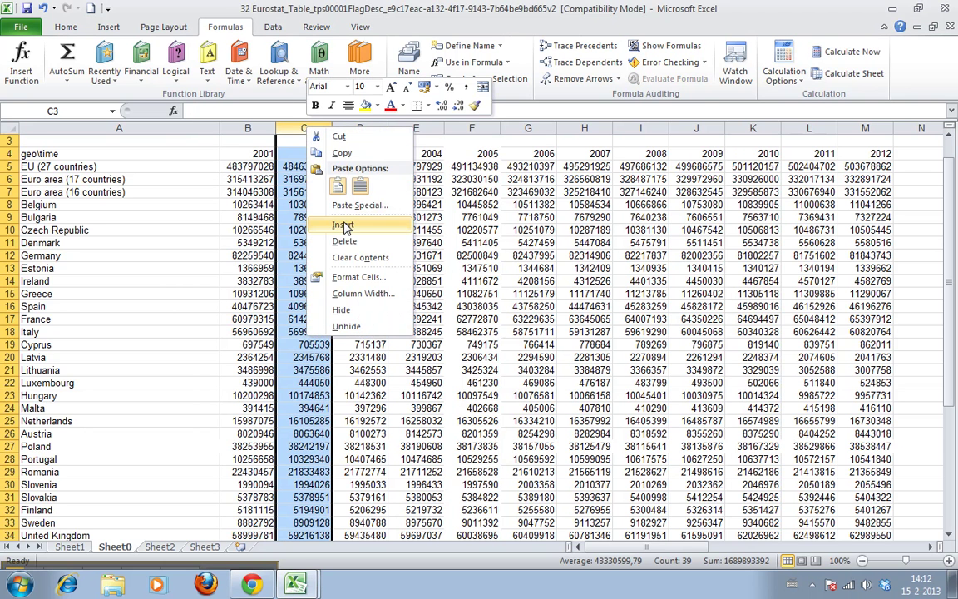
left_click(339, 190)
left_click(293, 129)
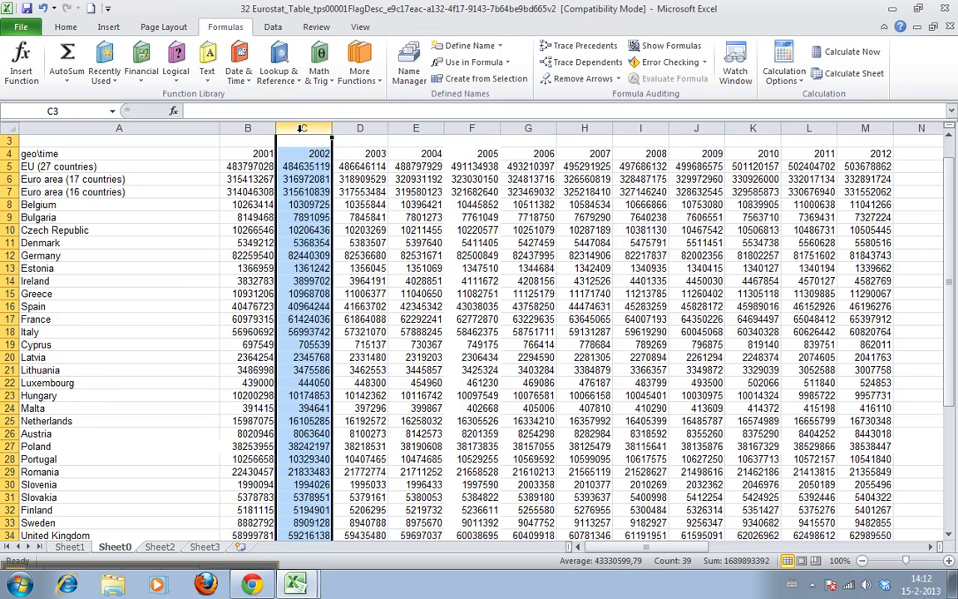
right_click(302, 128)
left_click(316, 214)
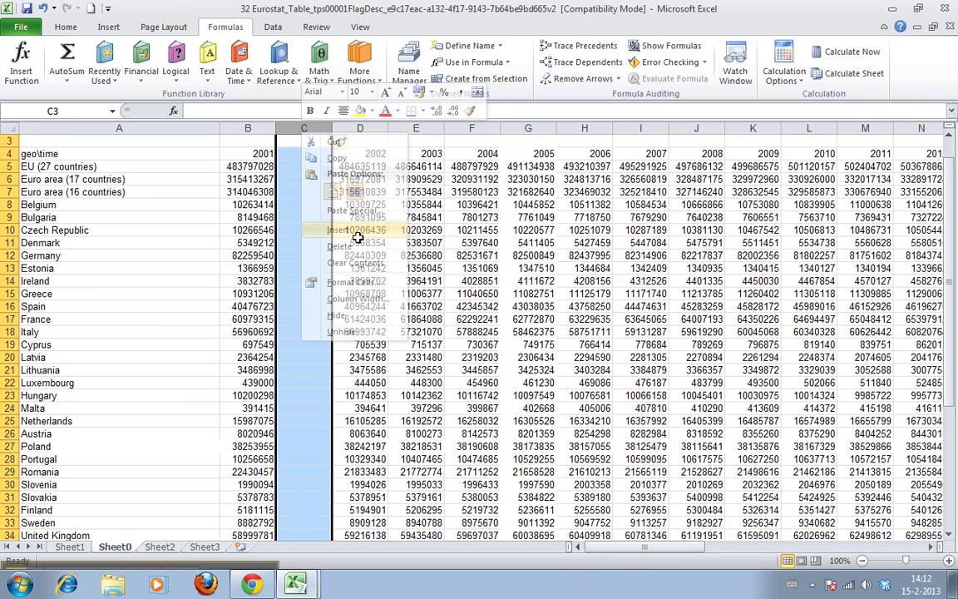
- Head the new column in C4 with 'big or small?'
left_click(306, 166)
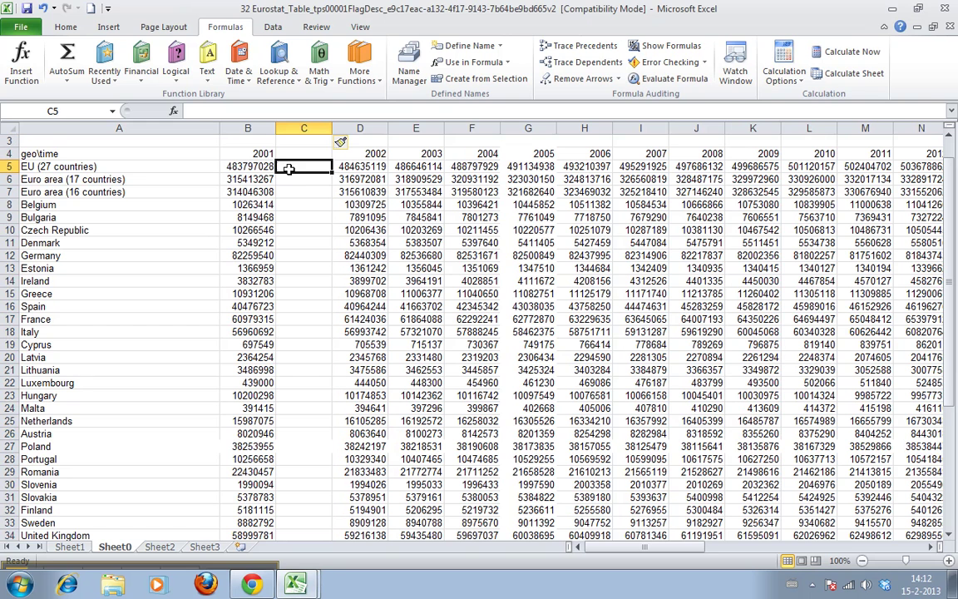
key("Up")
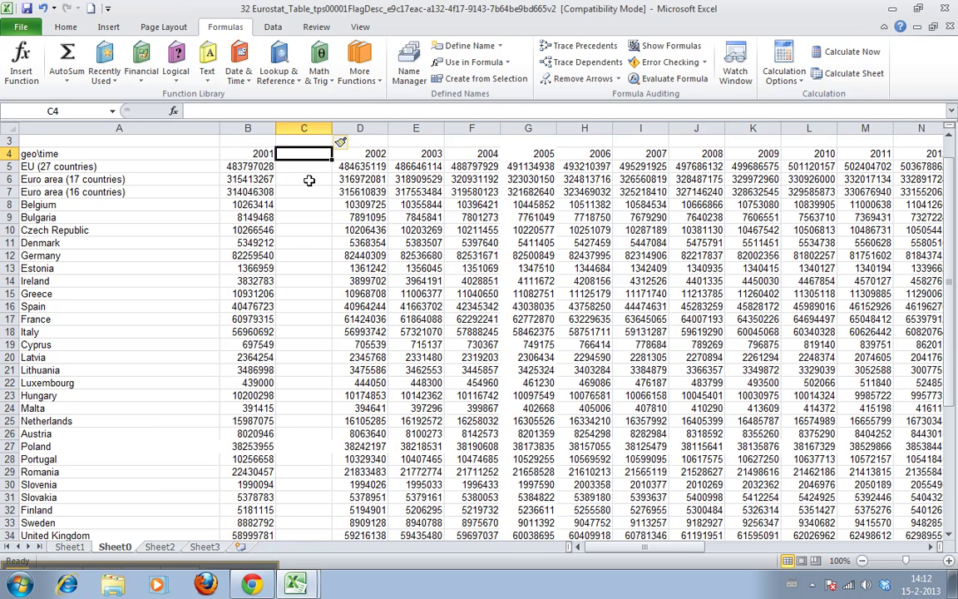
type("big")
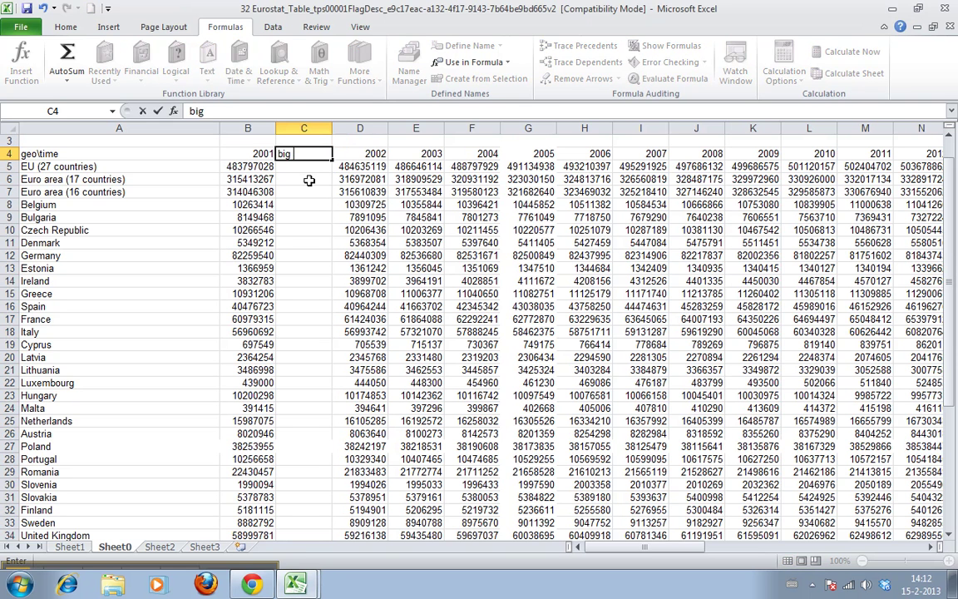
type(" or small?")
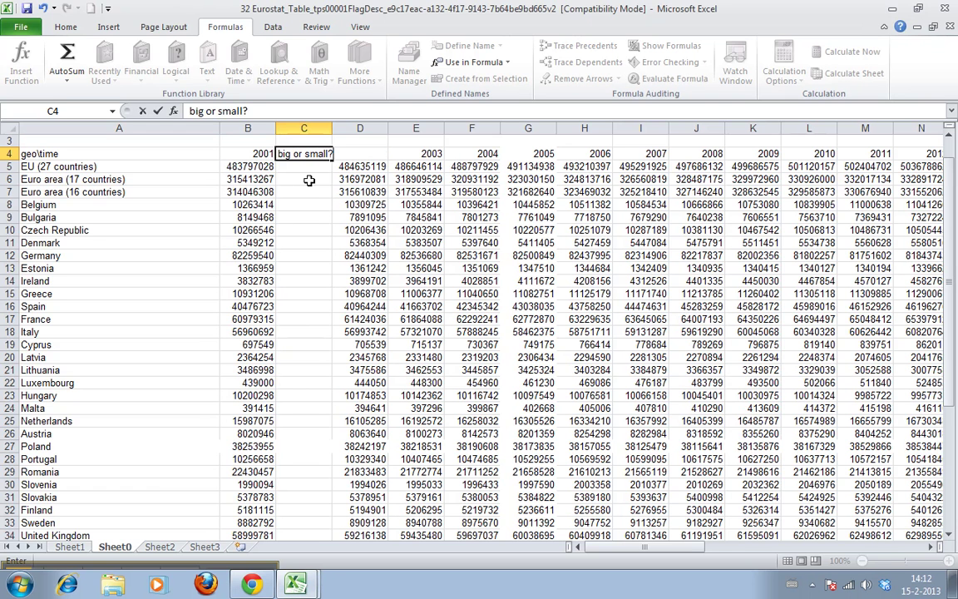
key("Return")
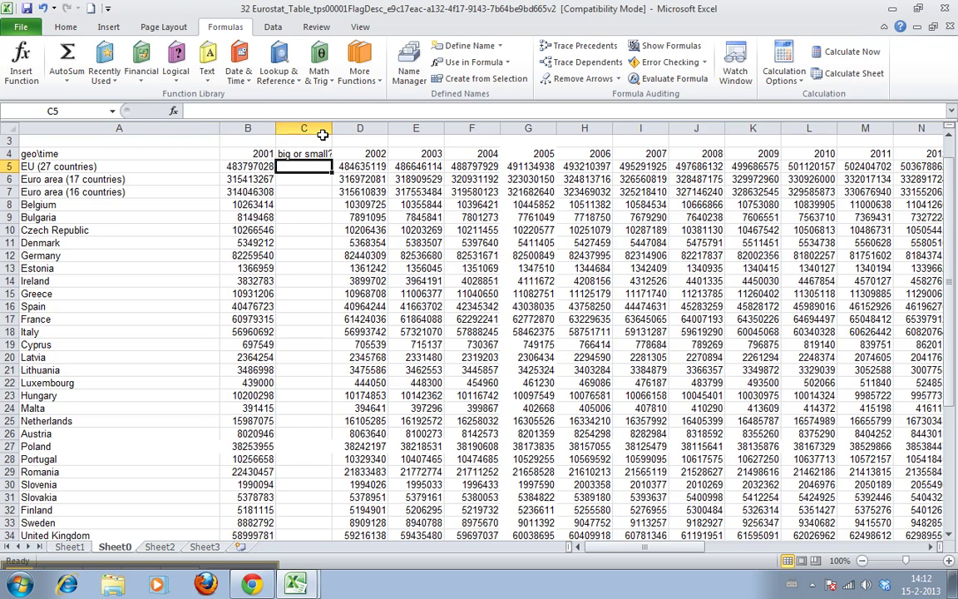
- Drag column C's border wider so the 'big or small?' heading fits
left_click_drag(334, 130, 343, 129)
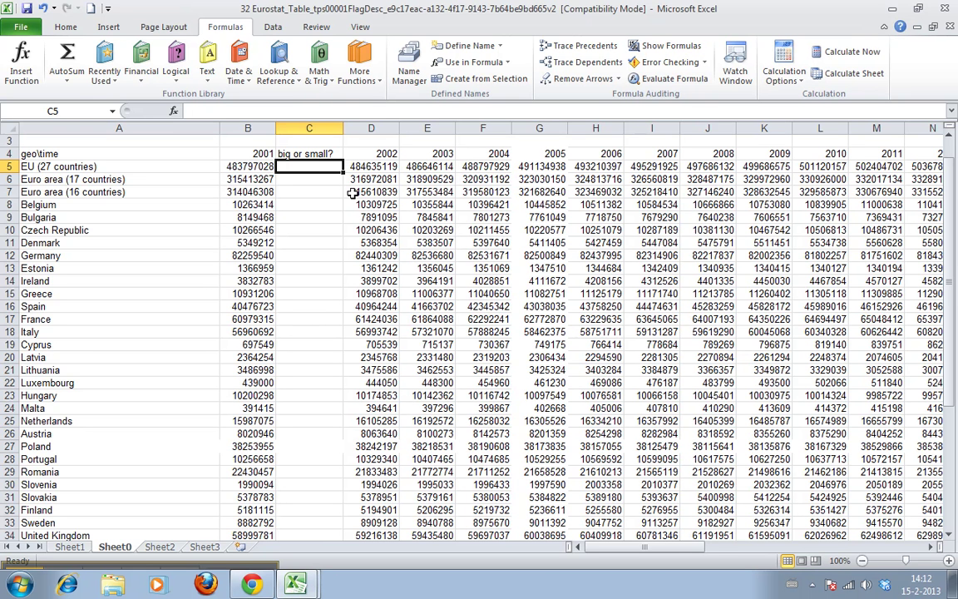
- Insert an IF function into C5 through the Insert Function search
type("=")
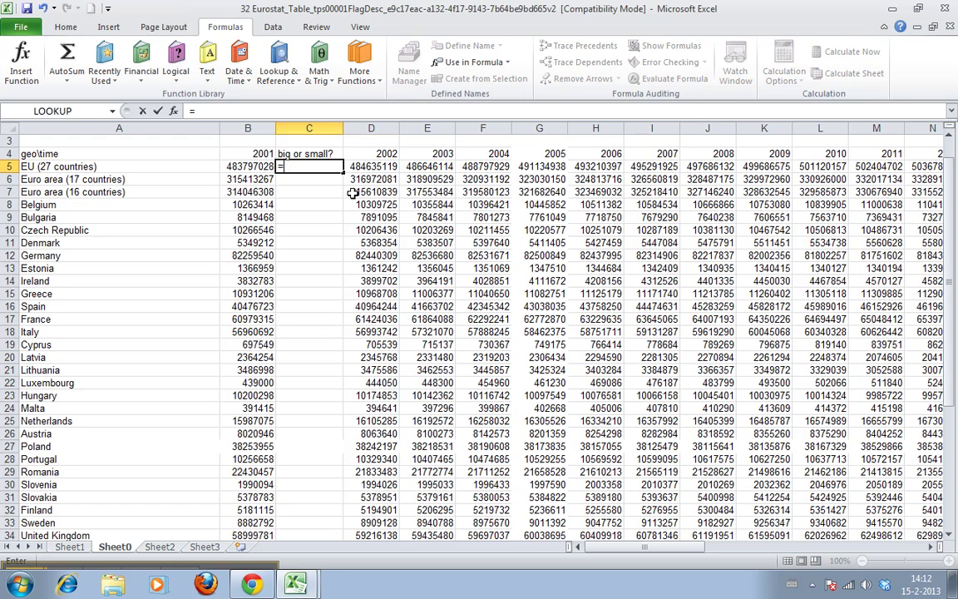
key("BackSpace")
left_click(173, 111)
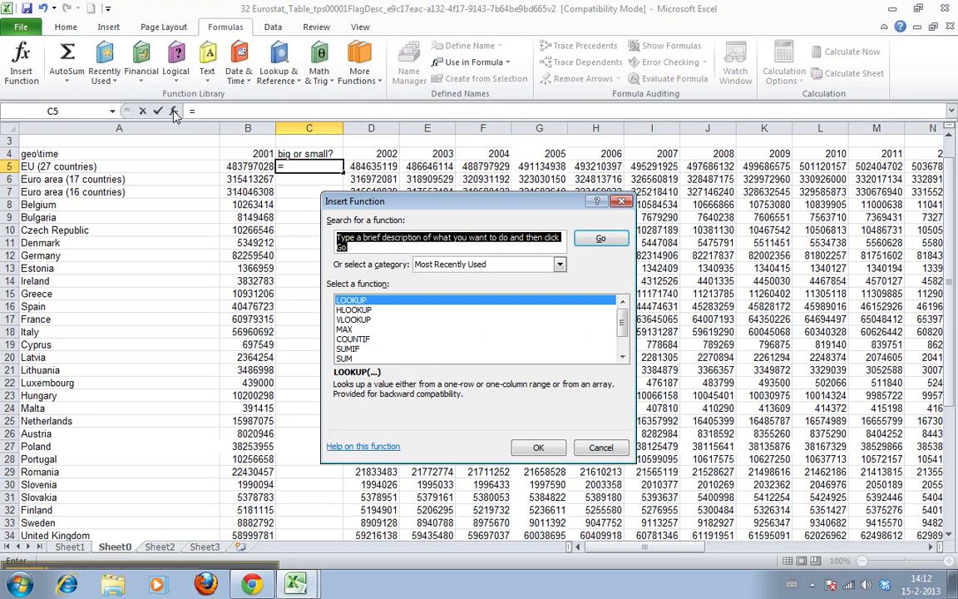
type("l")
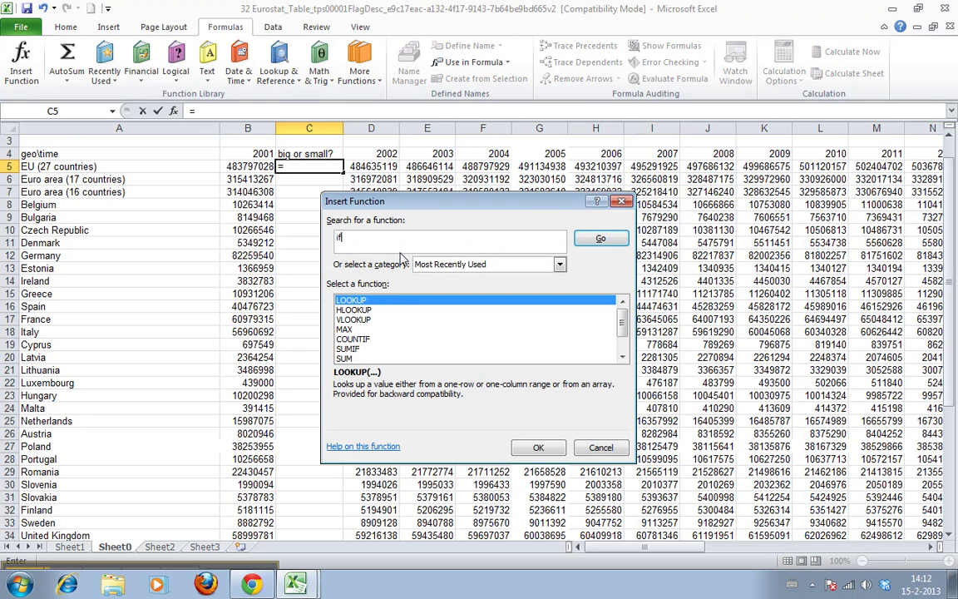
key("Tab")
key("Return")
left_click(533, 450)
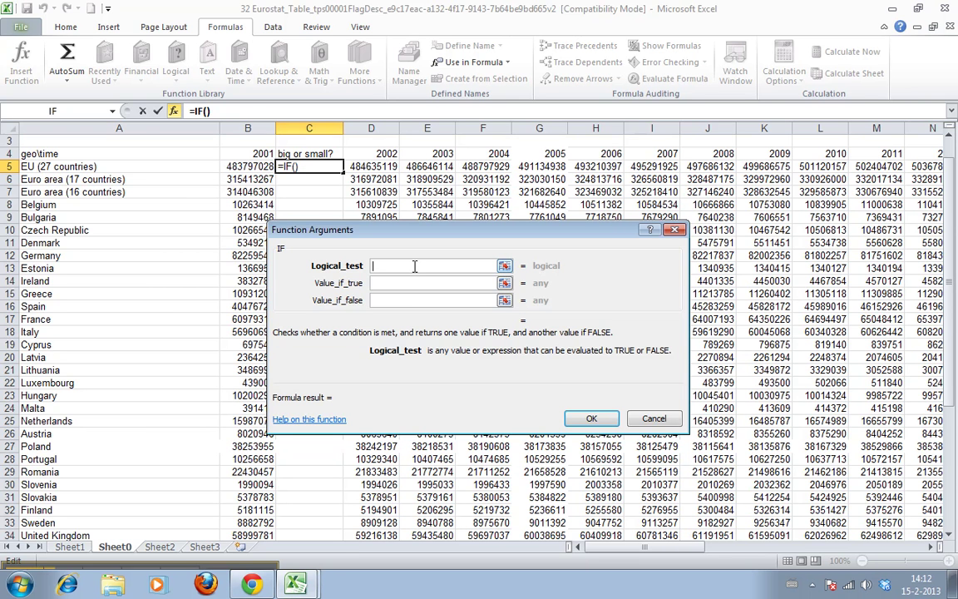
left_click(504, 267)
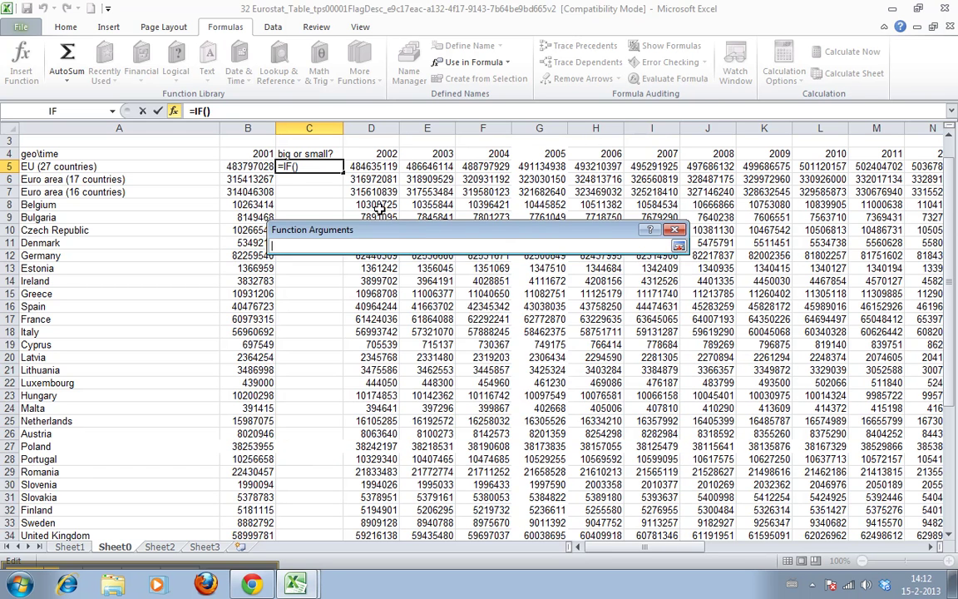
- Complete the IF with test B5>1000000, returning "big" if true and "small" otherwise
left_click(258, 168)
type(">")
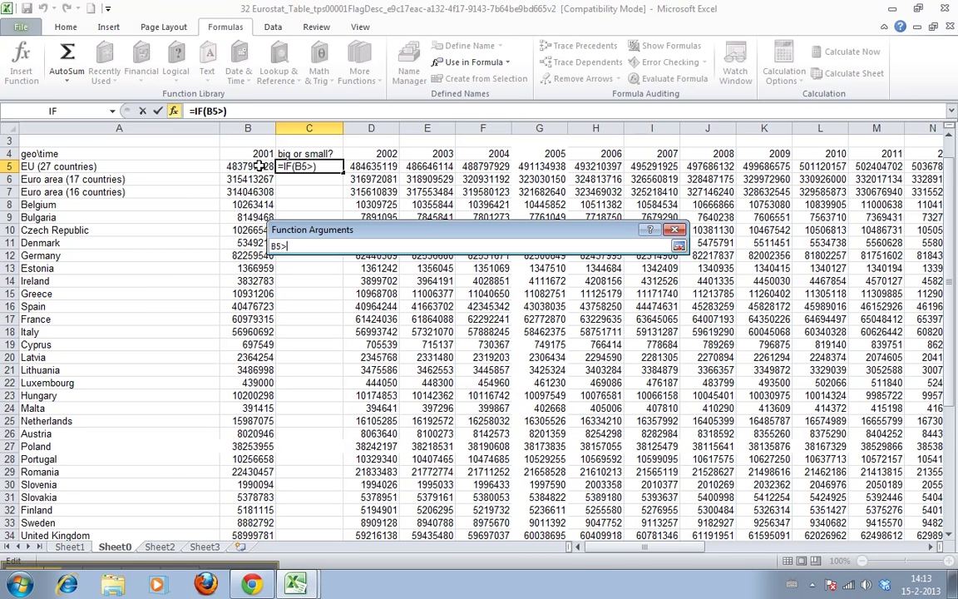
type("1000")
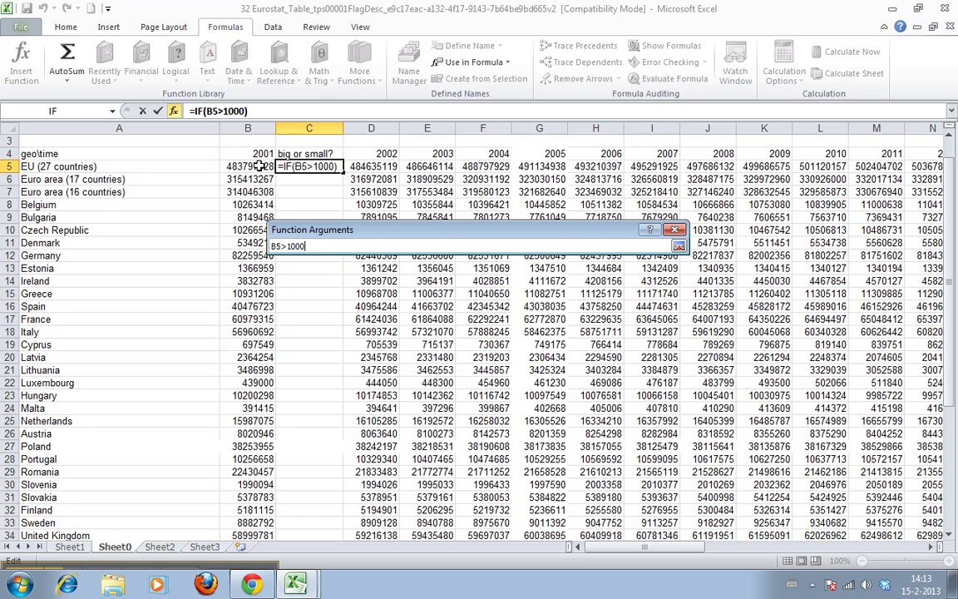
type("000")
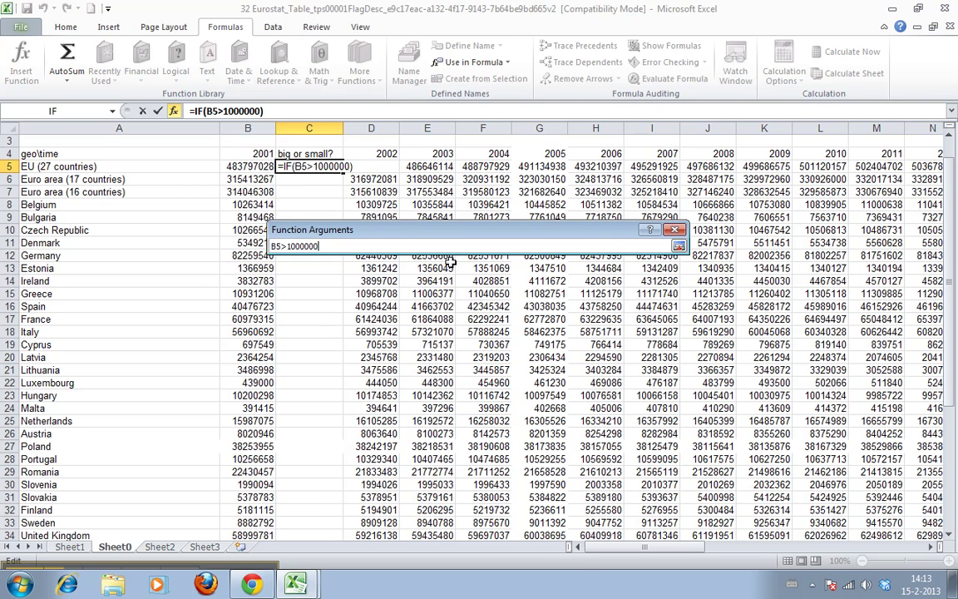
left_click(679, 246)
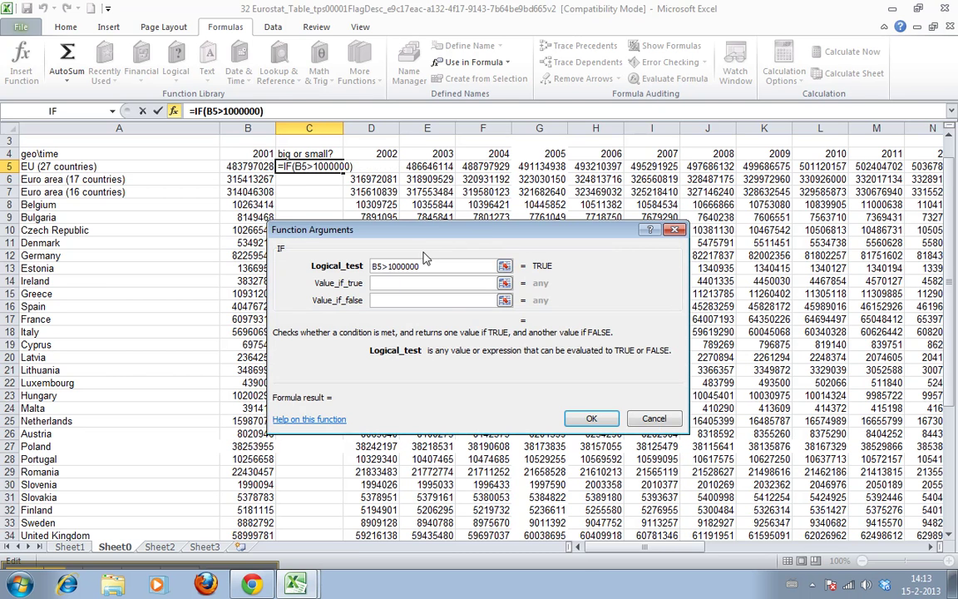
key("Tab")
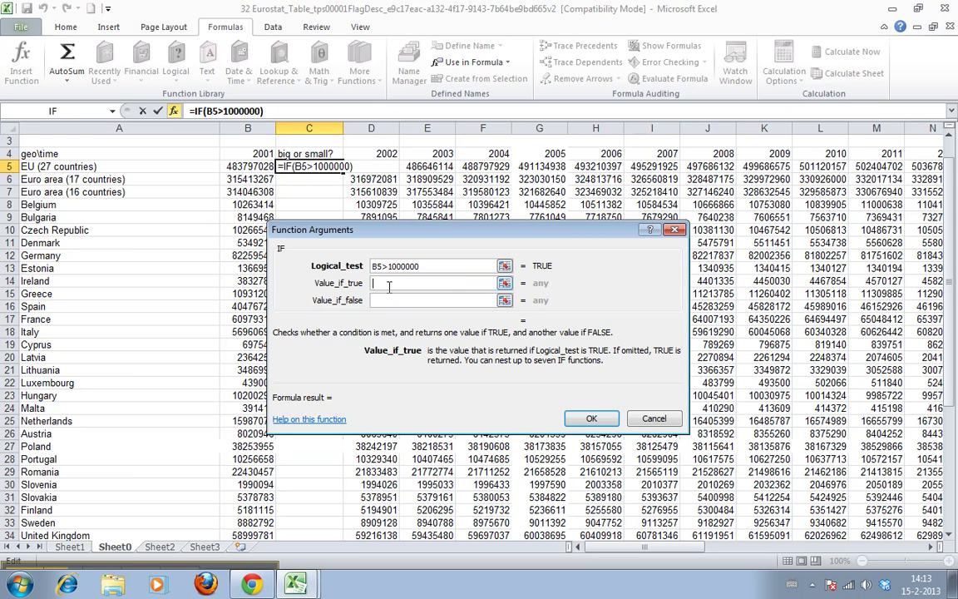
type("big")
type("\"")
type("\"")
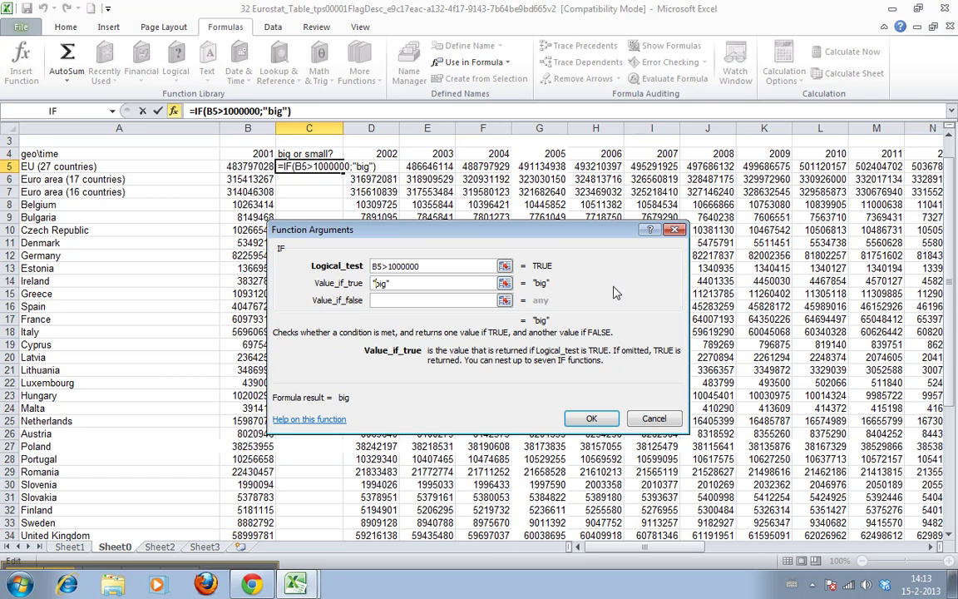
left_click(433, 306)
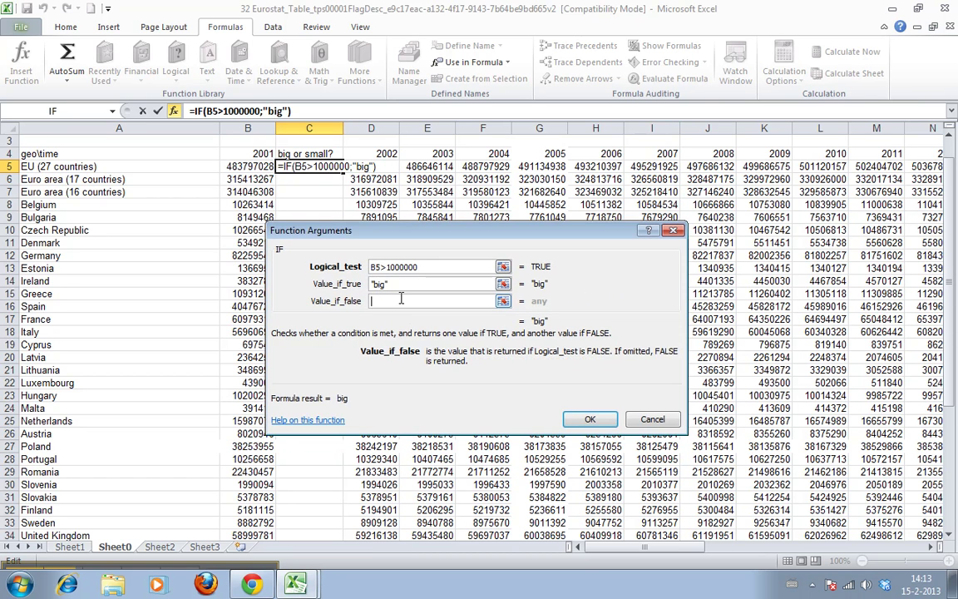
type("\"")
type("small\"")
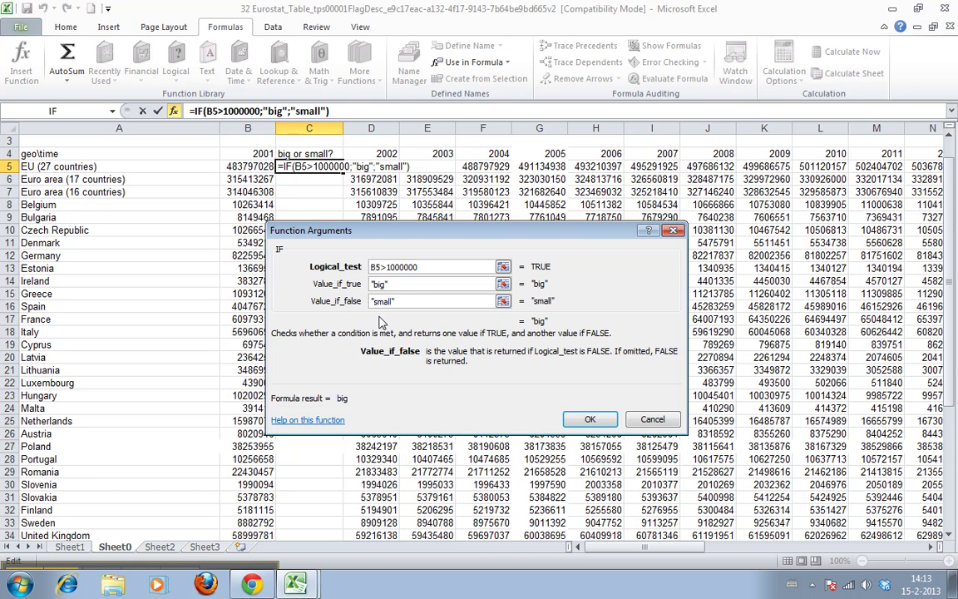
left_click(593, 423)
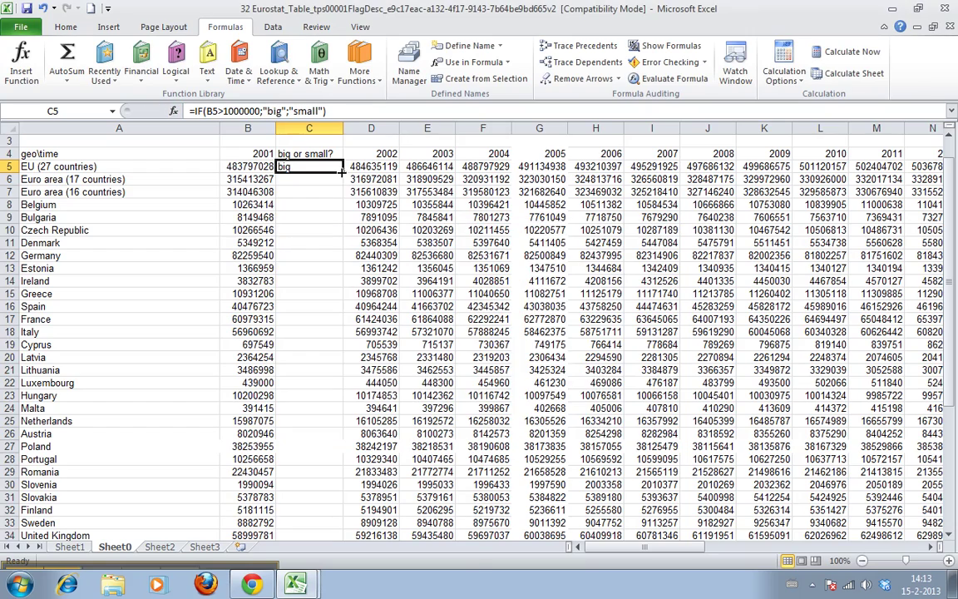
- Copy C5's IF formula down to C42 (Turkey), then select C43
left_click_drag(340, 172, 299, 512)
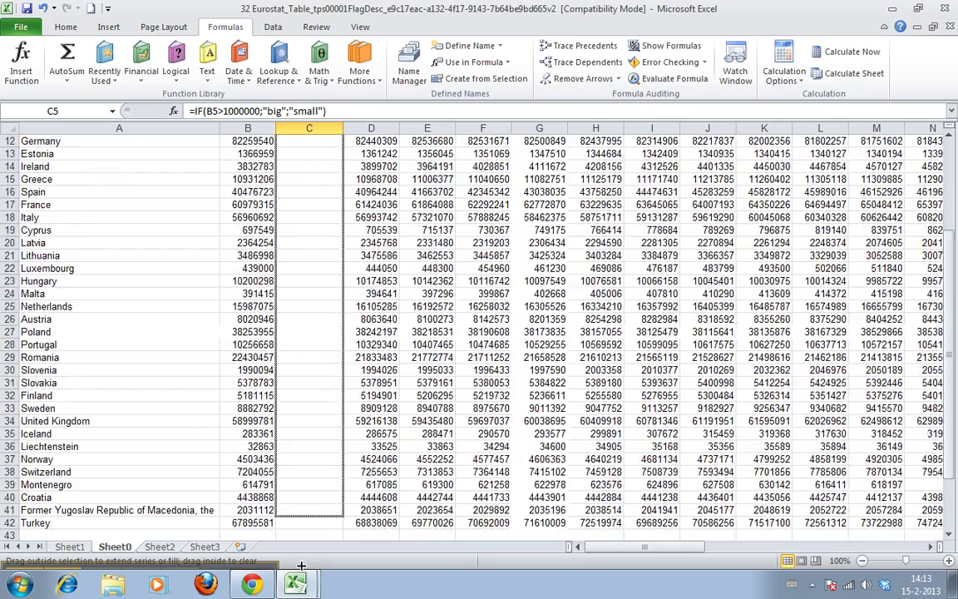
mouse_move(299, 512)
left_mouse_down()
mouse_move(305, 502)
mouse_move(299, 528)
left_mouse_up()
left_click(293, 526)
left_click(300, 523)
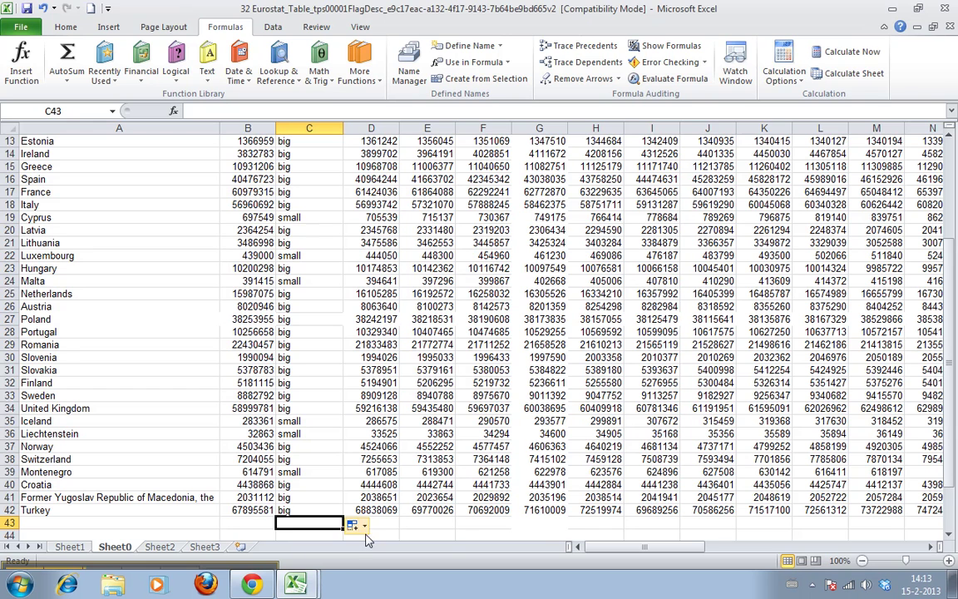
- Enter =COUNTIF(C5:C42;"small") in C43 to count the small countries
type("=")
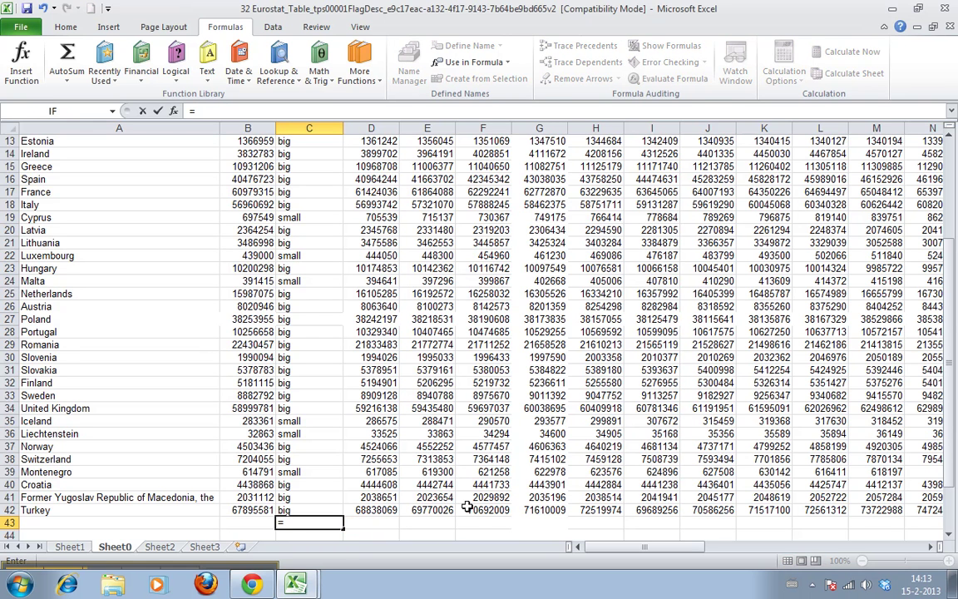
type("countif")
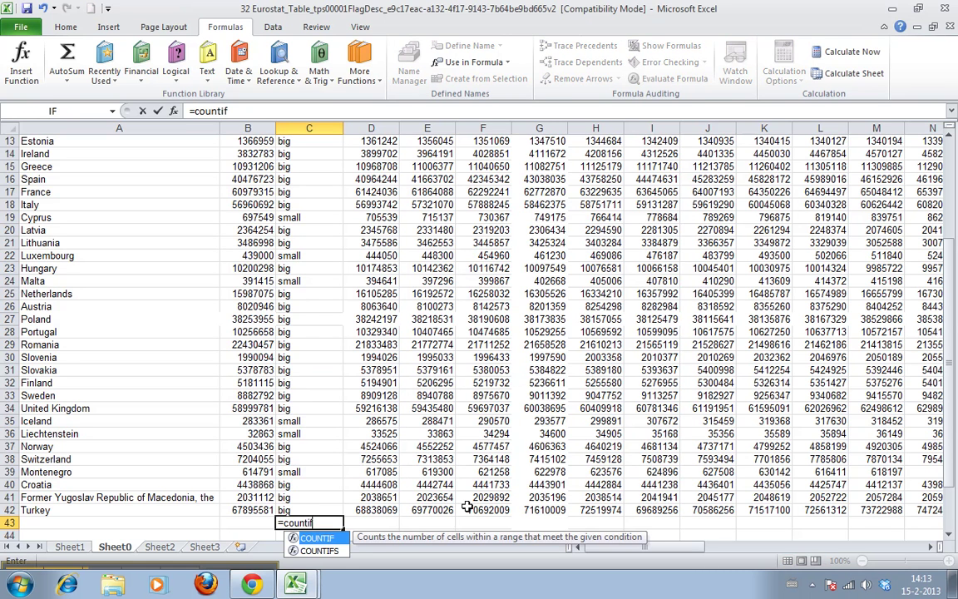
type("(")
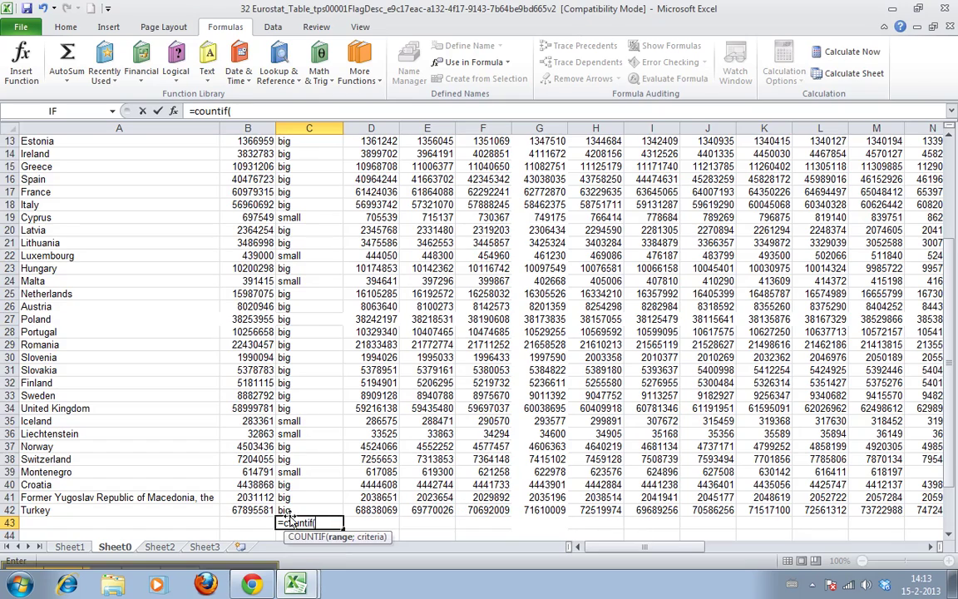
left_click_drag(288, 510, 306, 7)
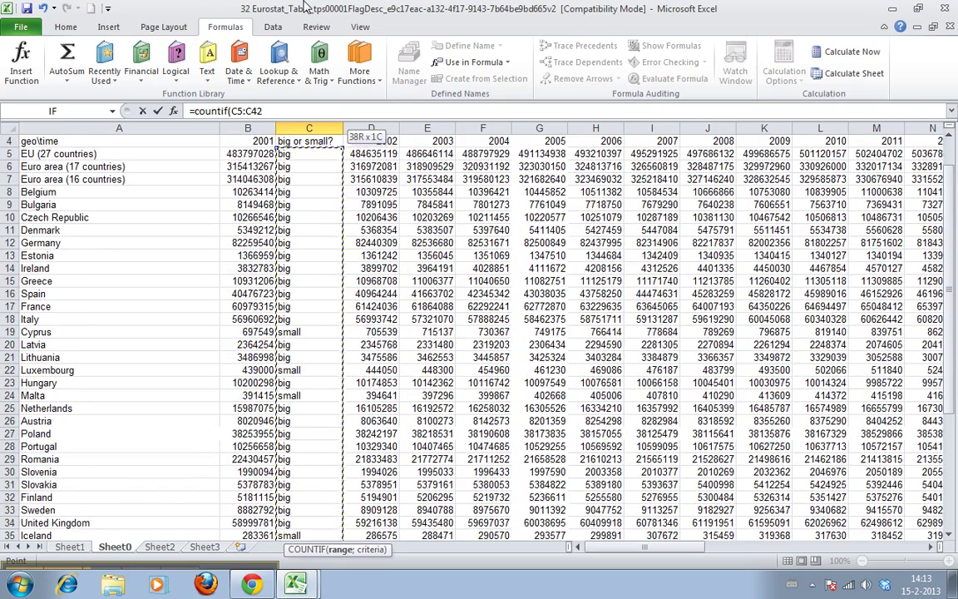
left_click_drag(306, 7, 304, 166)
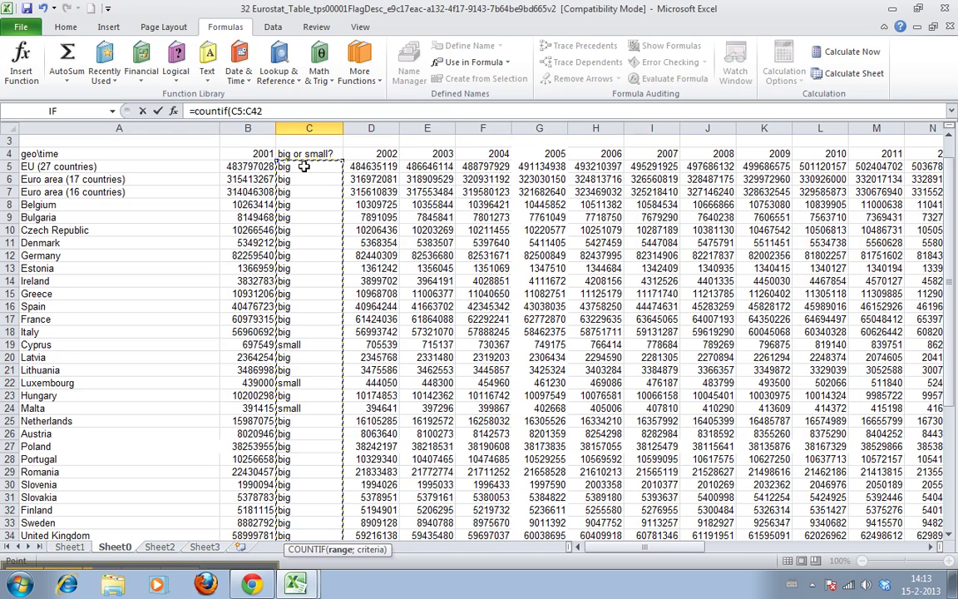
type(";")
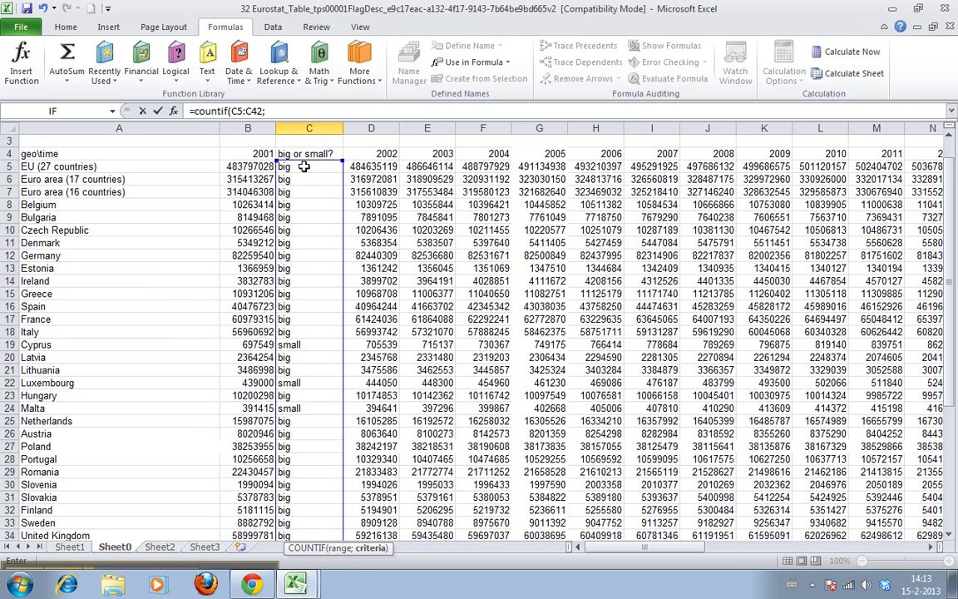
type("\"small")
key("Return")
- Review the big-or-small results and Germany's formula in C12
key("Up")
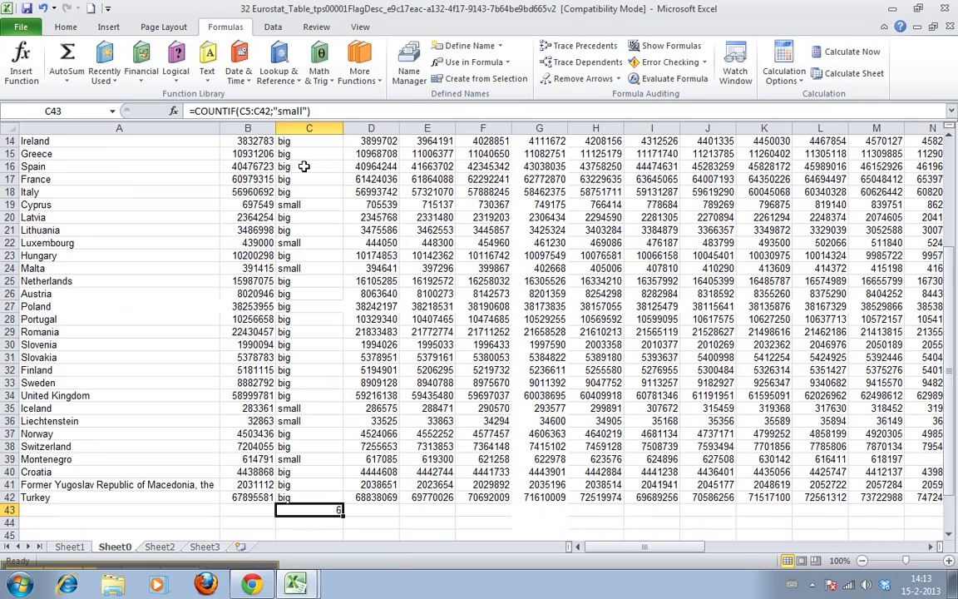
mouse_move(308, 268)
left_mouse_down()
mouse_move(324, 57)
mouse_move(327, 583)
mouse_move(321, 417)
left_mouse_up()
left_click_drag(378, 446, 342, 9)
left_click(310, 255)
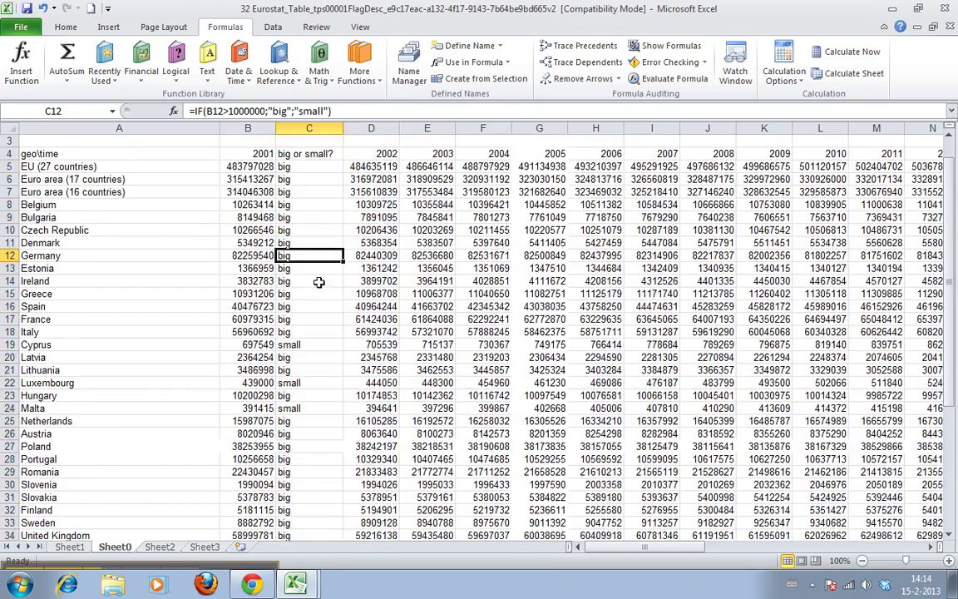
- Insert a column at D headed 'big, small or very small' and autofit its width
right_click(371, 130)
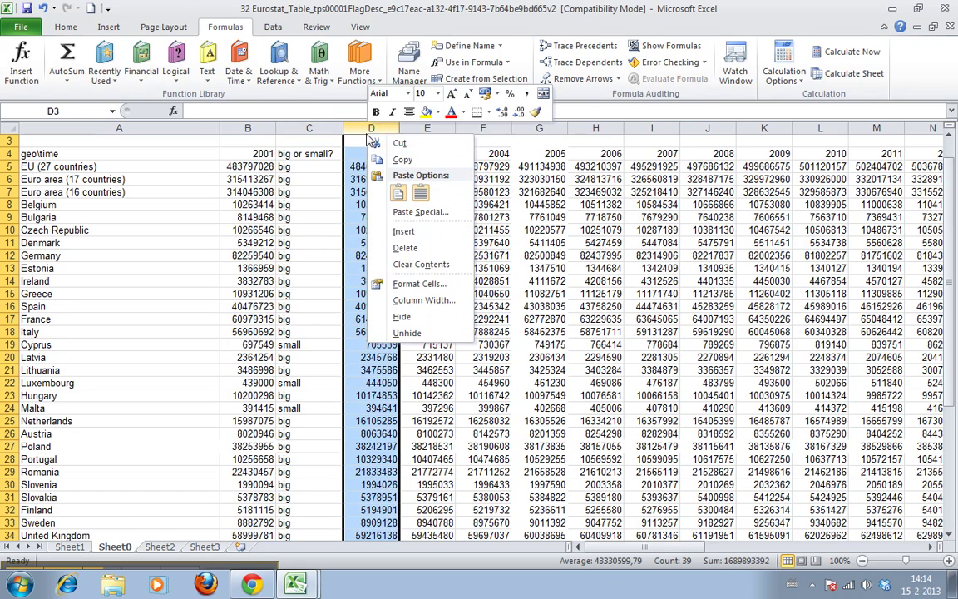
left_click(403, 232)
left_click(406, 152)
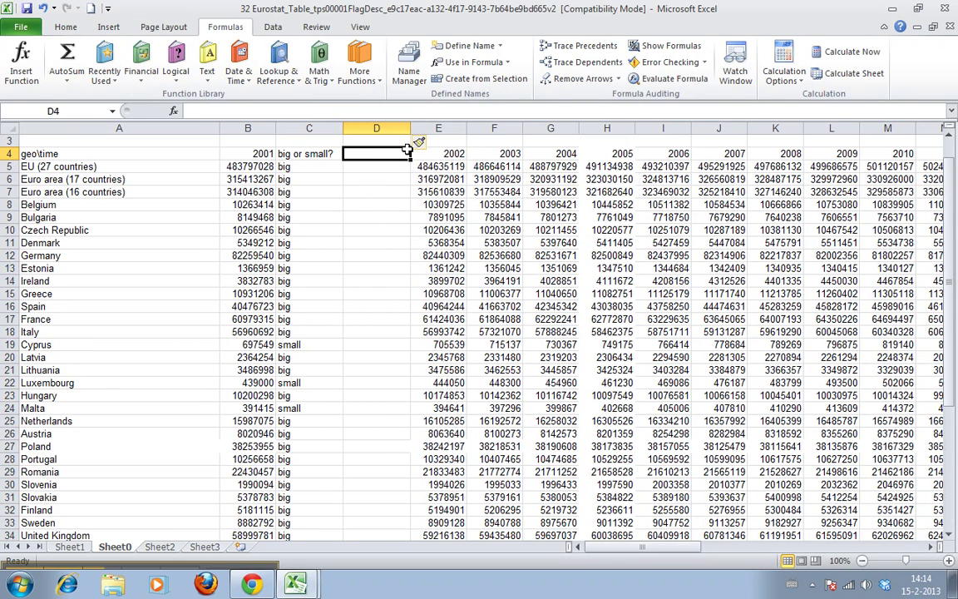
type("big, small")
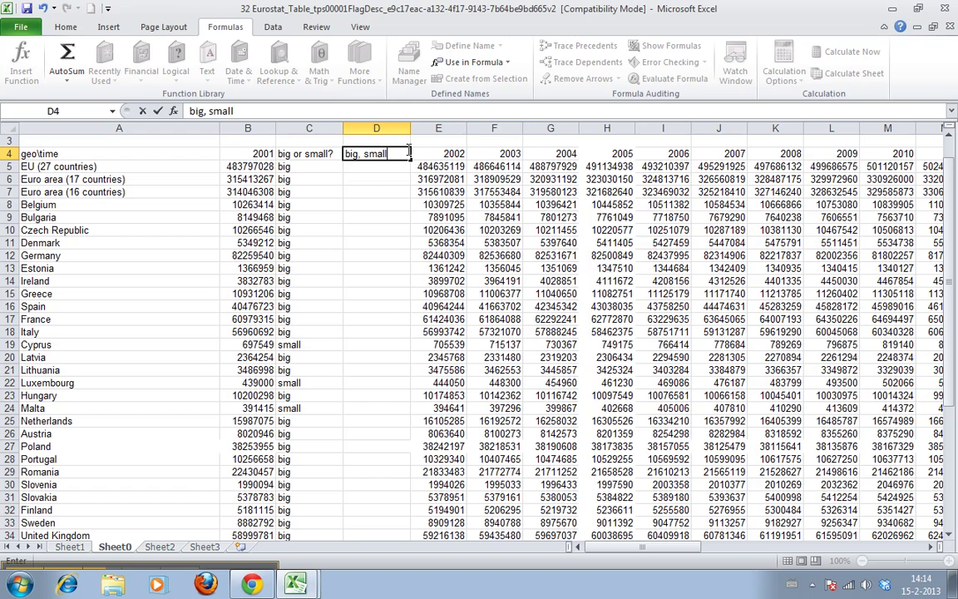
type(" or very")
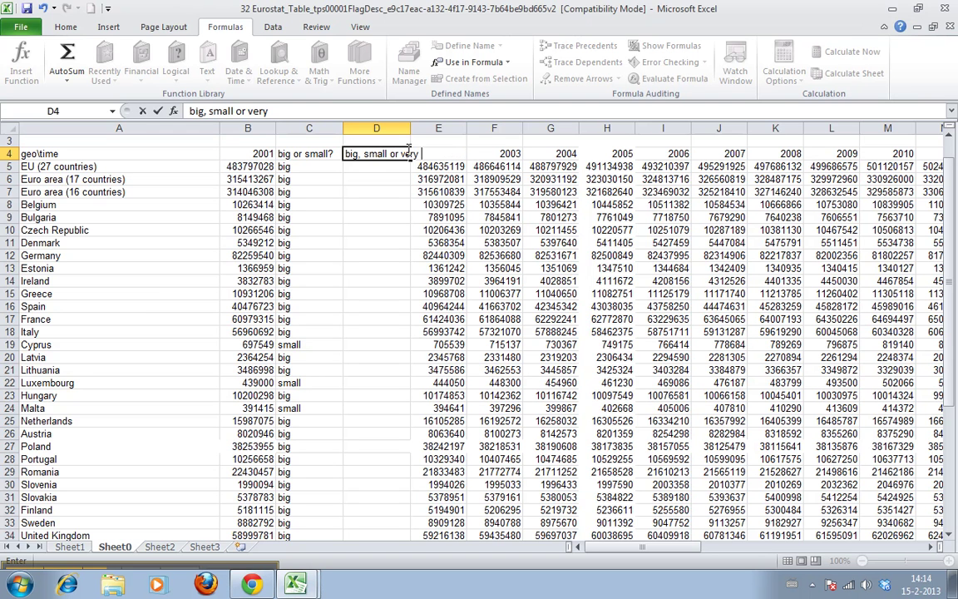
type(" small")
key("Return")
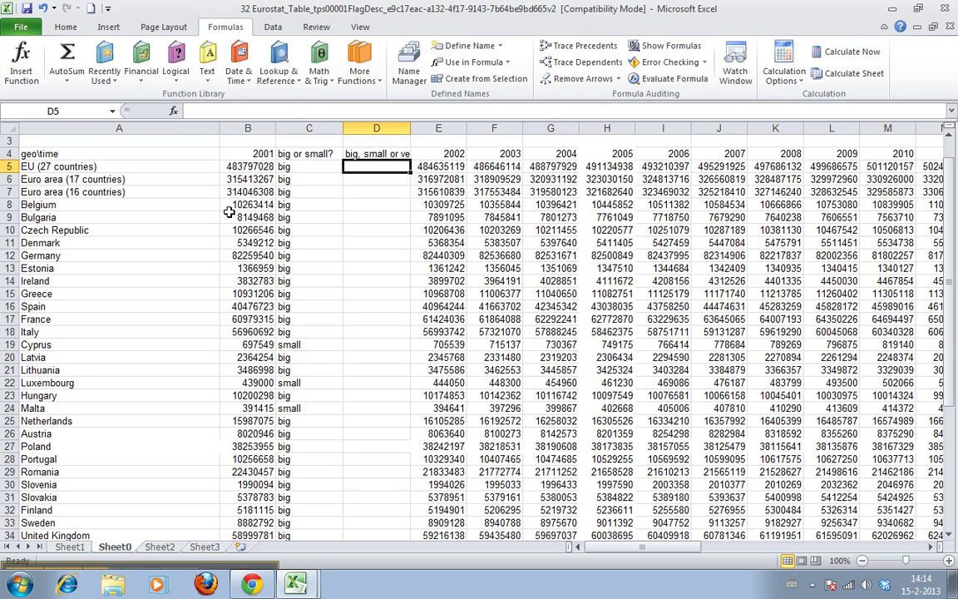
double_click(411, 128)
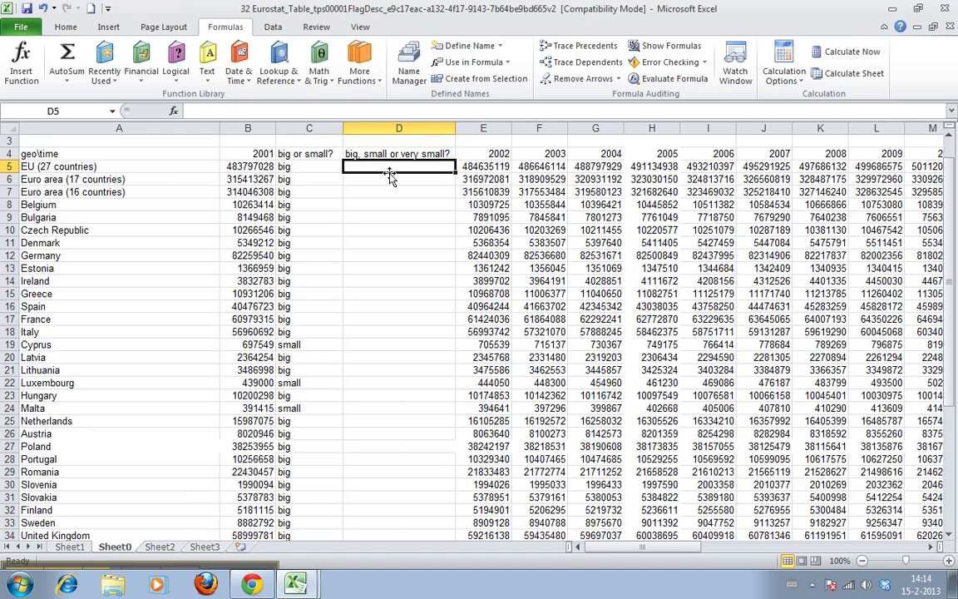
- Copy C5's IF formula into D5 and select its "small" result for editing
left_click(311, 177)
double_click(312, 177)
left_click(306, 165)
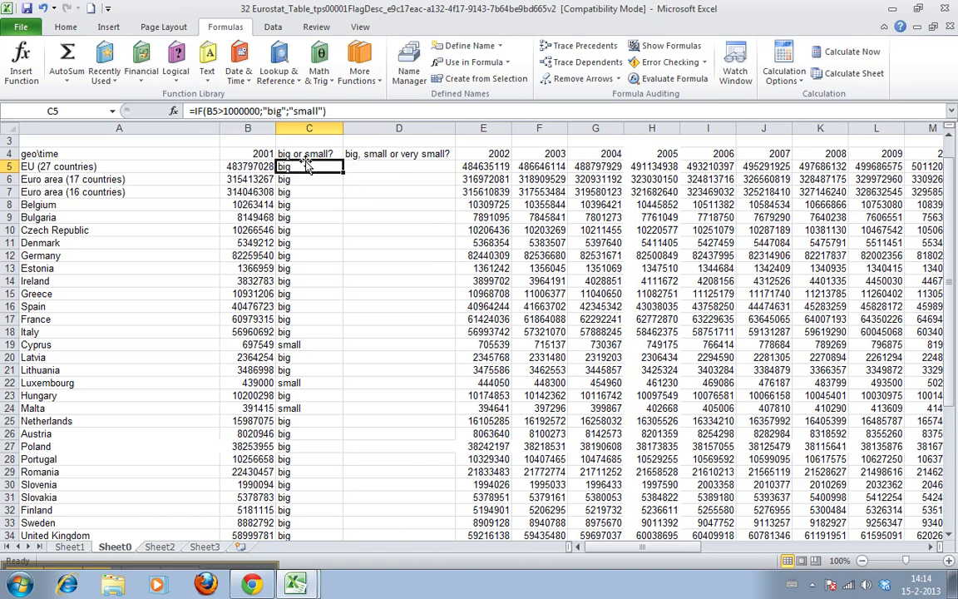
left_click(388, 166)
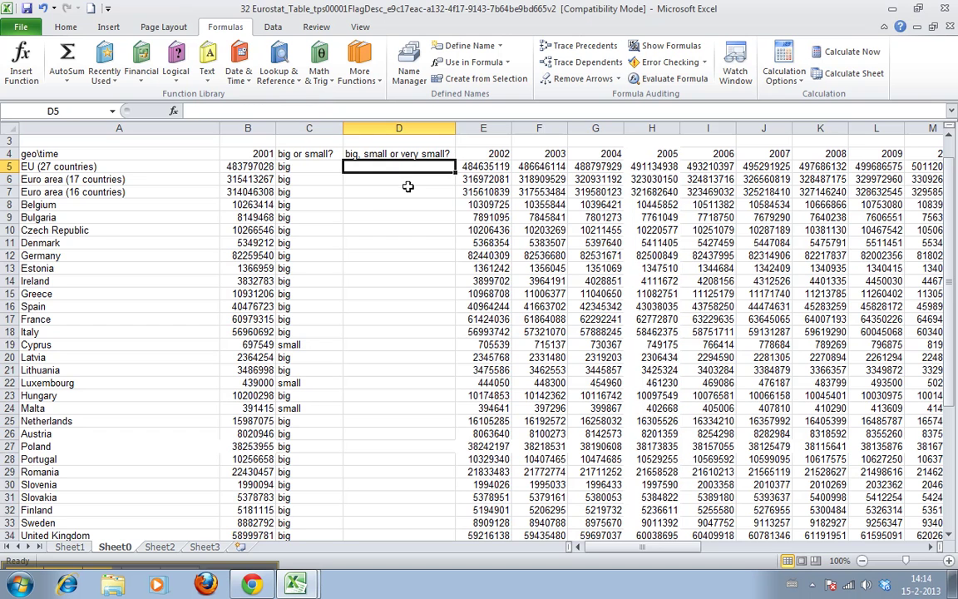
left_click(307, 165)
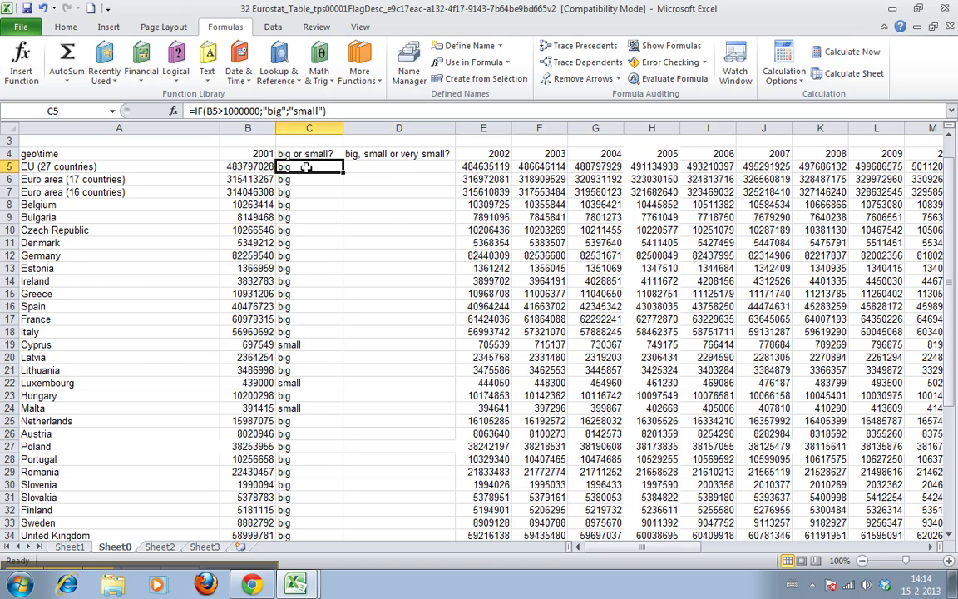
key("super")
key("Escape")
key("ctrl+c")
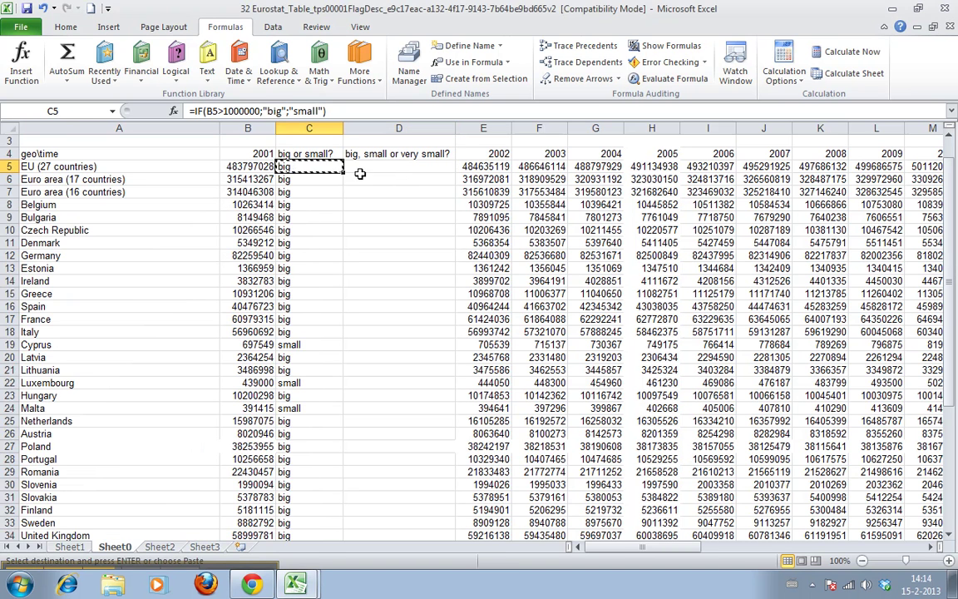
left_click(363, 177)
key("ctrl+v")
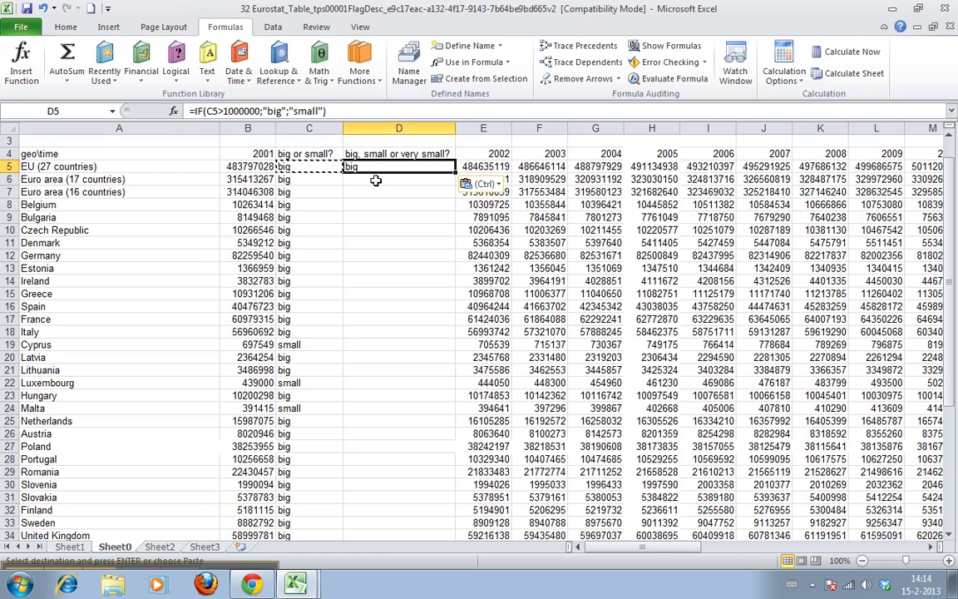
left_click(287, 112)
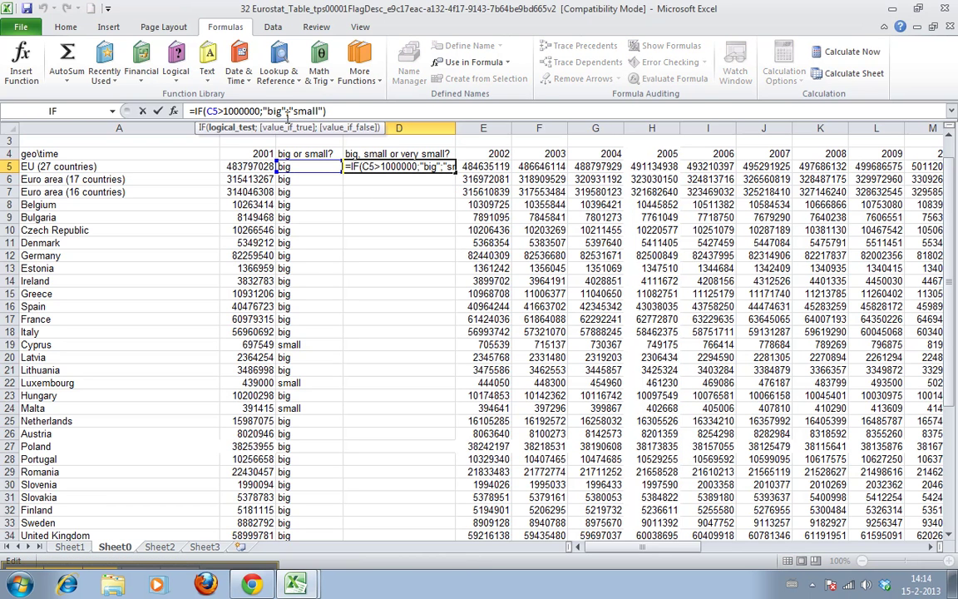
left_click_drag(289, 111, 324, 111)
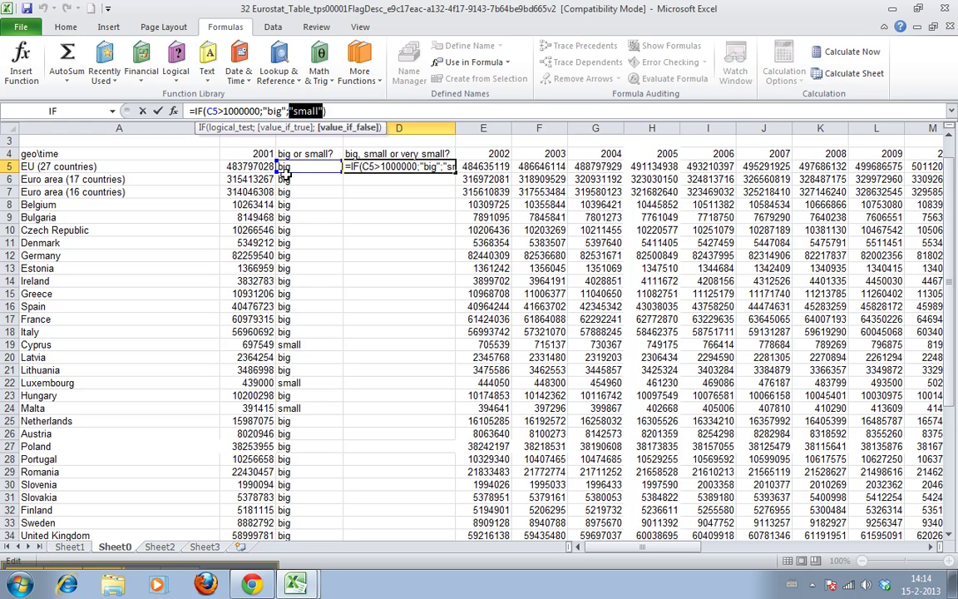
- Point D5's test at B5 and delete the "small" result
left_click_drag(291, 173, 242, 167)
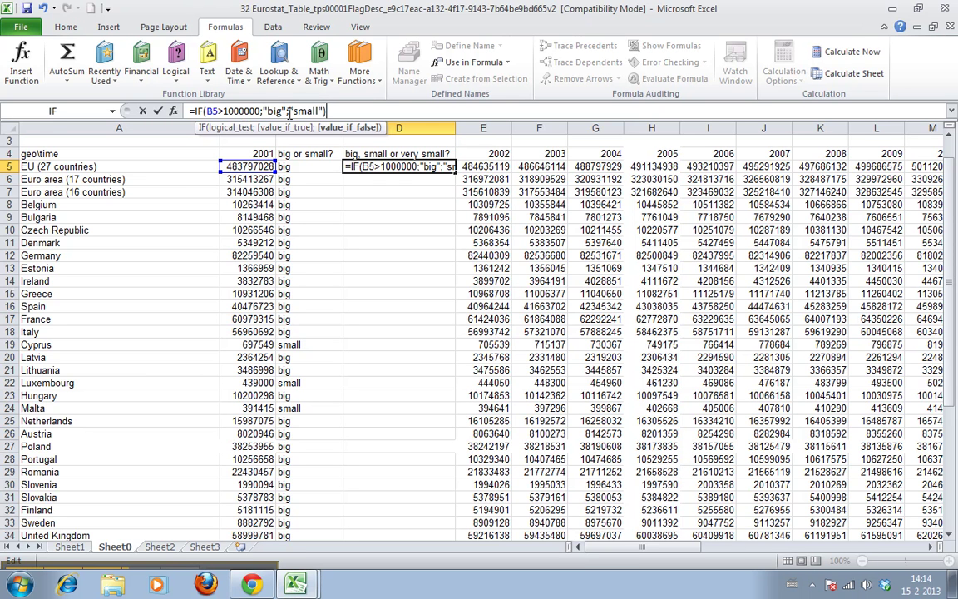
left_click(288, 112)
key("shift+Right")
key("shift+Right")
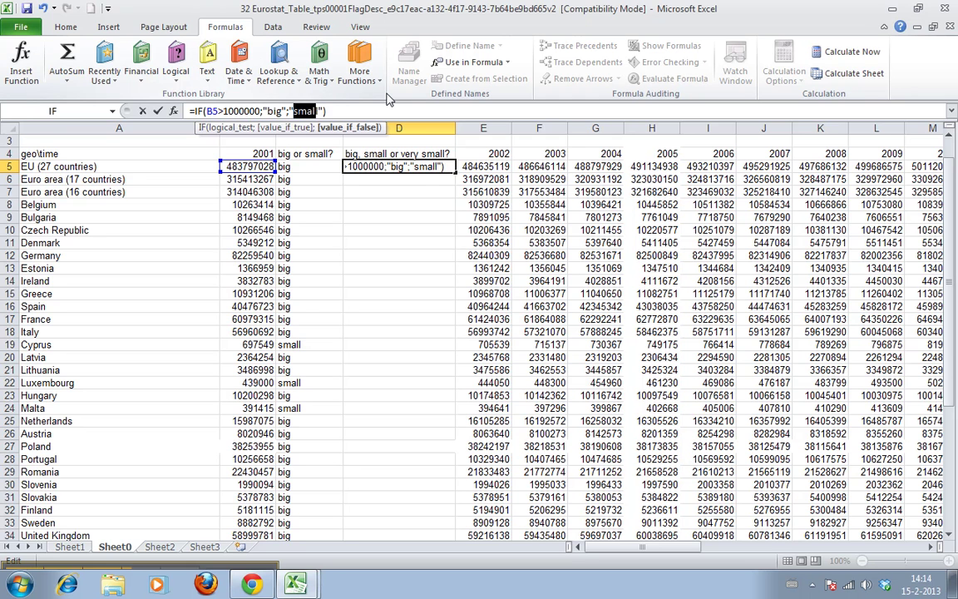
key("shift+Right")
key("shift+Right")
key("shift+Right")
key("shift+Right")
key("Delete")
key("BackSpace")
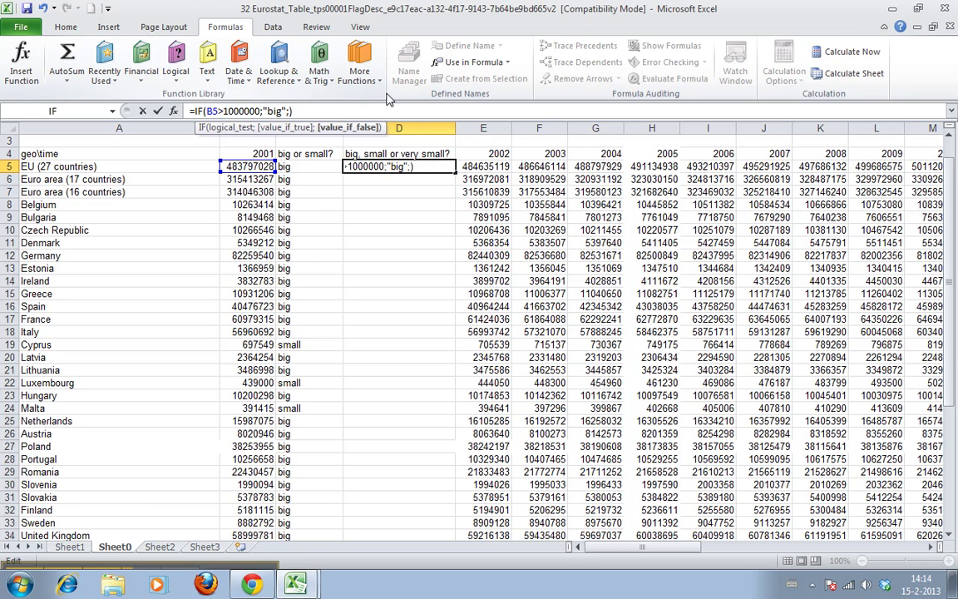
- Replace it with a nested if(>500000;"small";"very small"), which Excel rejects with an error
type("if(")
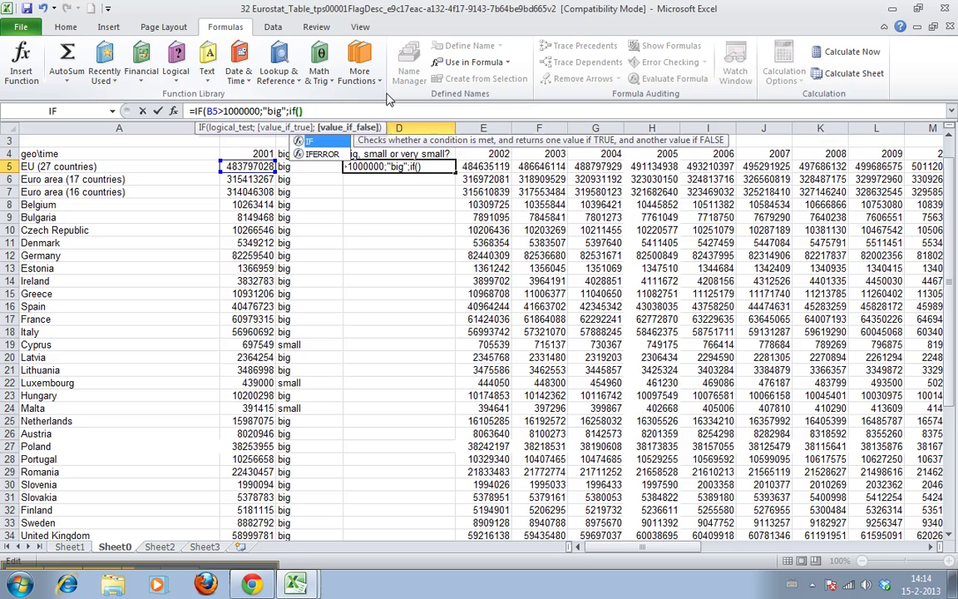
type(">")
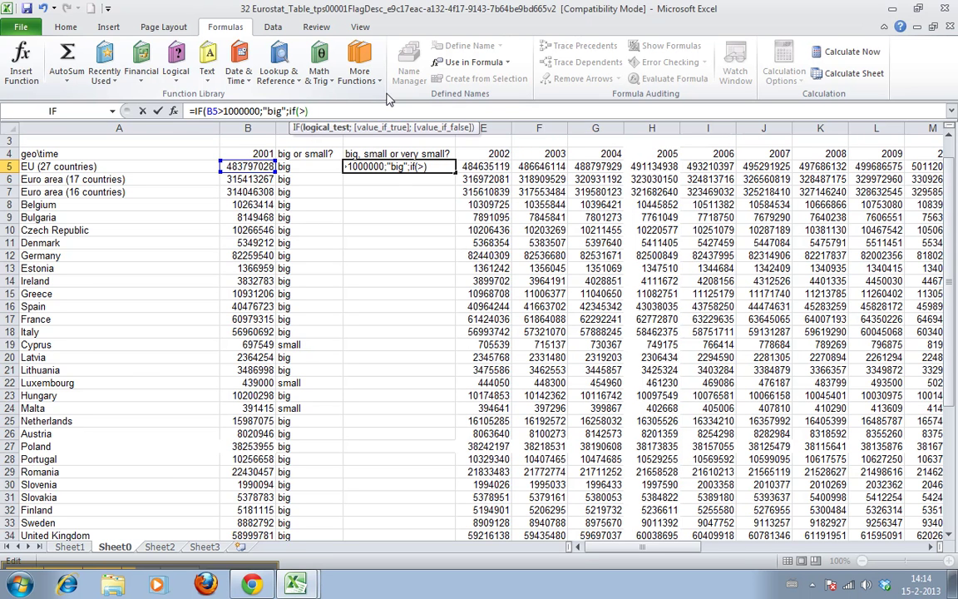
type("500")
type("000;")
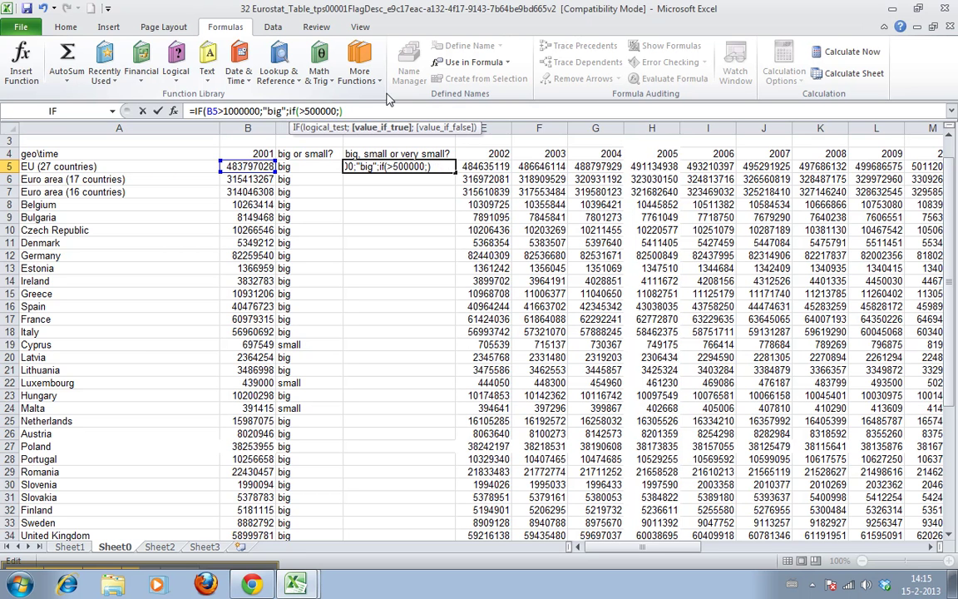
type("\"me")
key("BackSpace")
key("BackSpace")
key("BackSpace")
type("small\";")
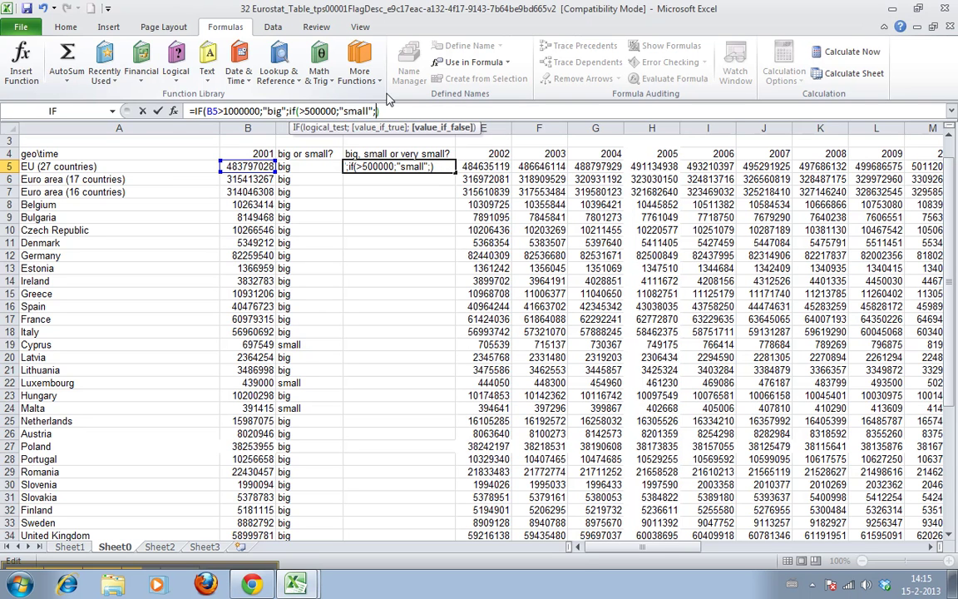
type("ver")
key("BackSpace")
key("BackSpace")
key("BackSpace")
type("\"very")
type(" small\"")
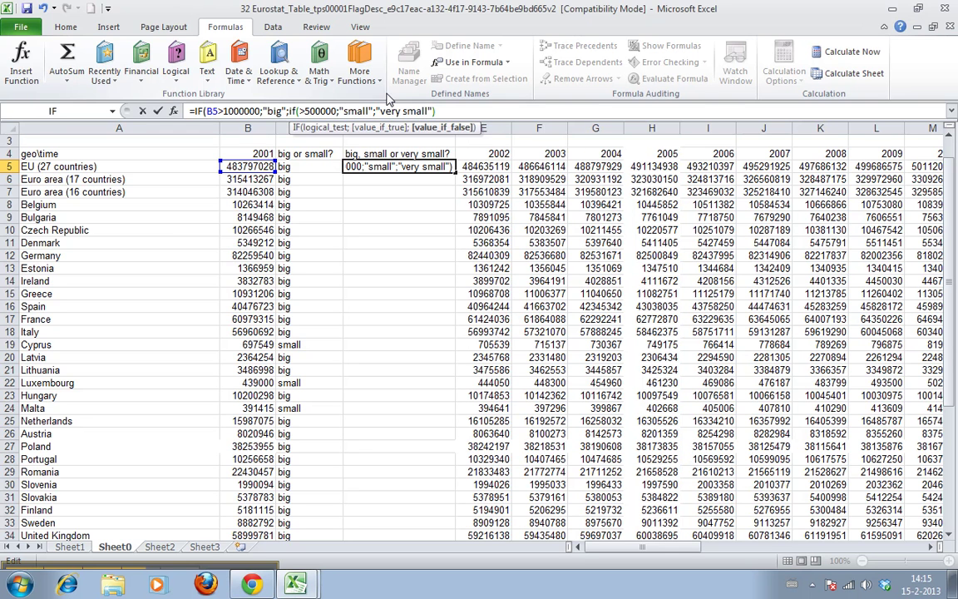
key("Return")
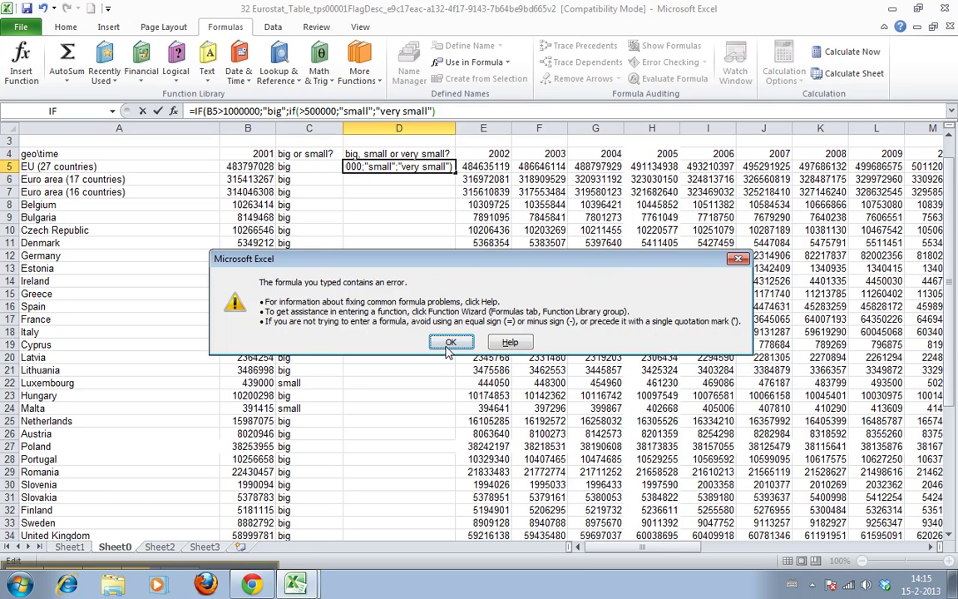
- Add the closing bracket and B5 to the inner IF test so D5 shows "big"
key("Return")
left_click(447, 106)
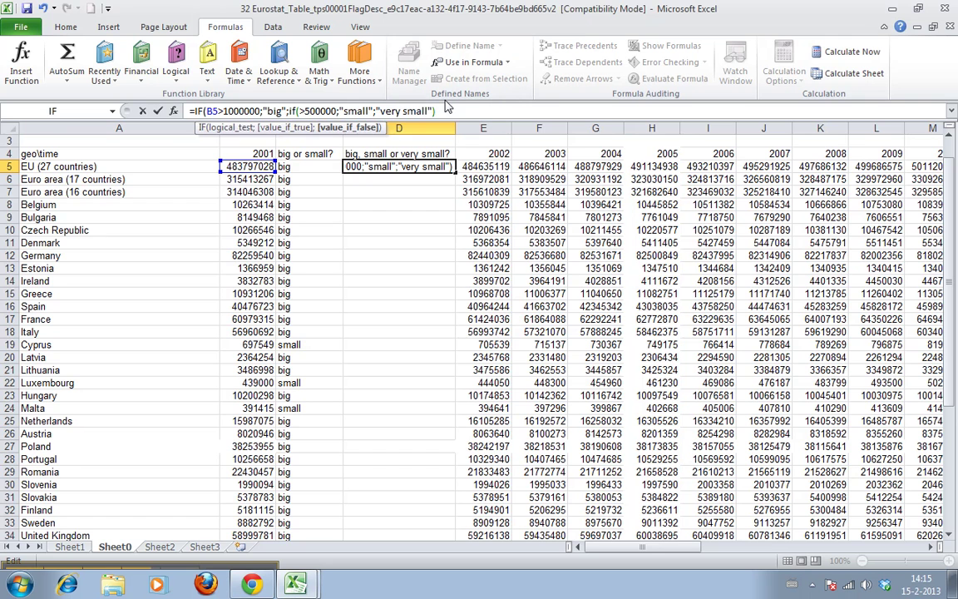
type(")")
key("Return")
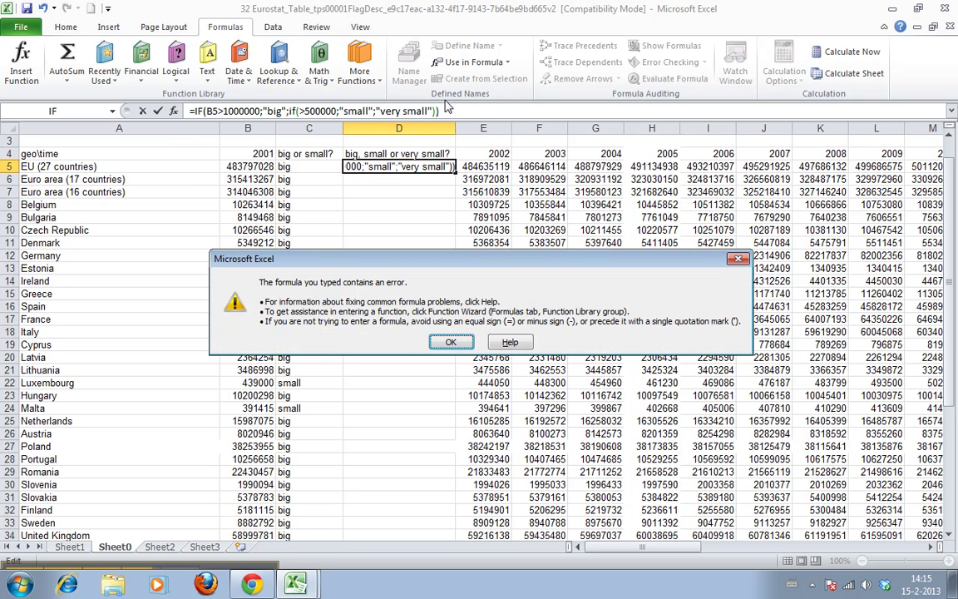
key("Return")
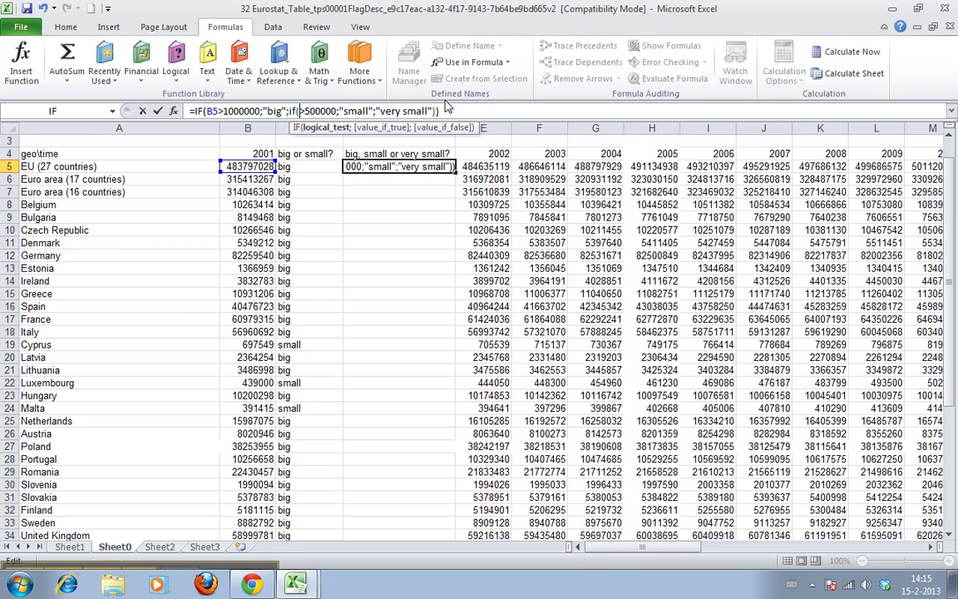
left_click(253, 167)
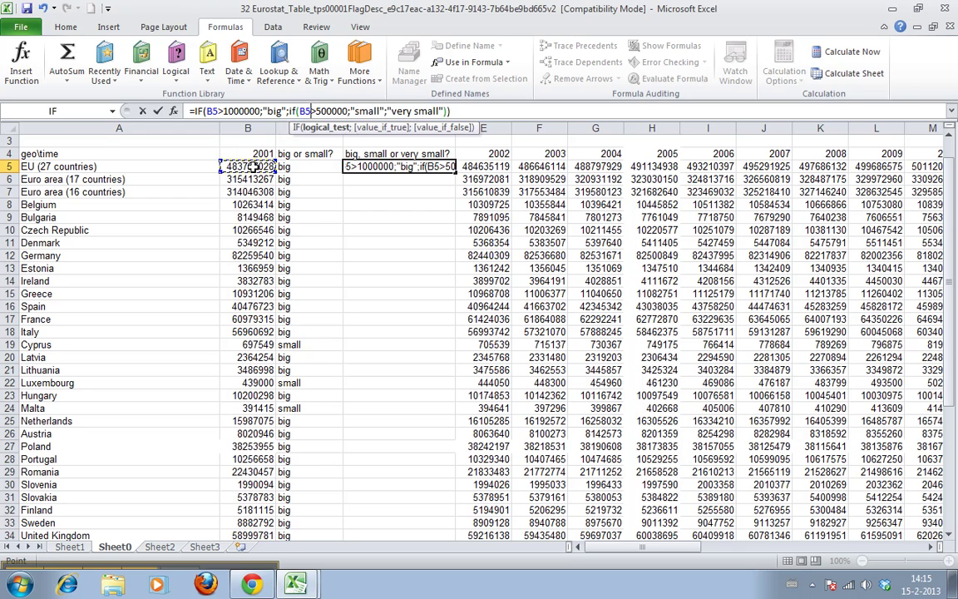
key("Return")
key("Up")
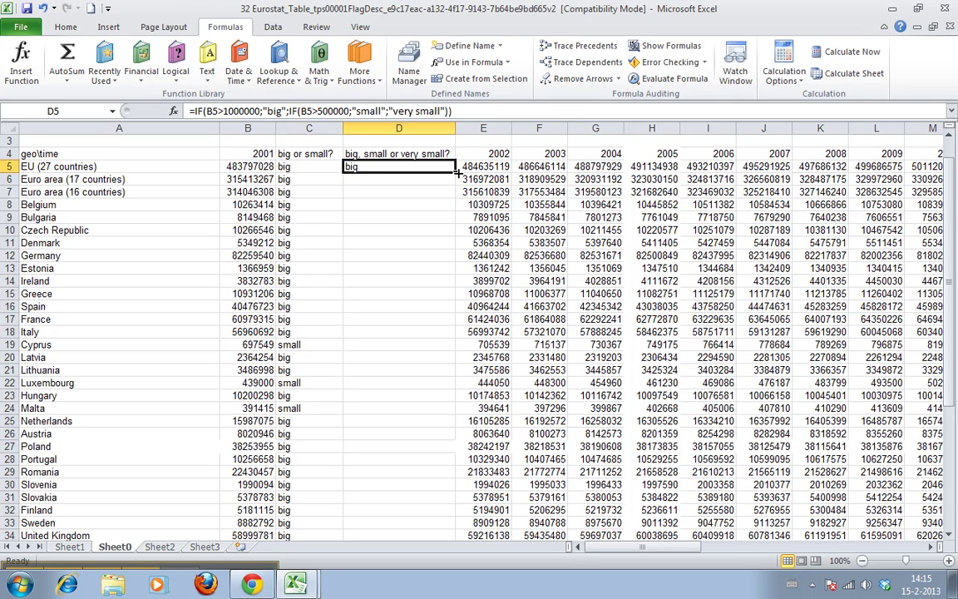
- Fill D5's nested IF down to row 42 and check the UK, Italy, Iceland and Hungary ratings
mouse_move(455, 176)
left_mouse_down()
mouse_move(463, 597)
mouse_move(381, 508)
left_mouse_up()
left_click(374, 421)
left_click(376, 396)
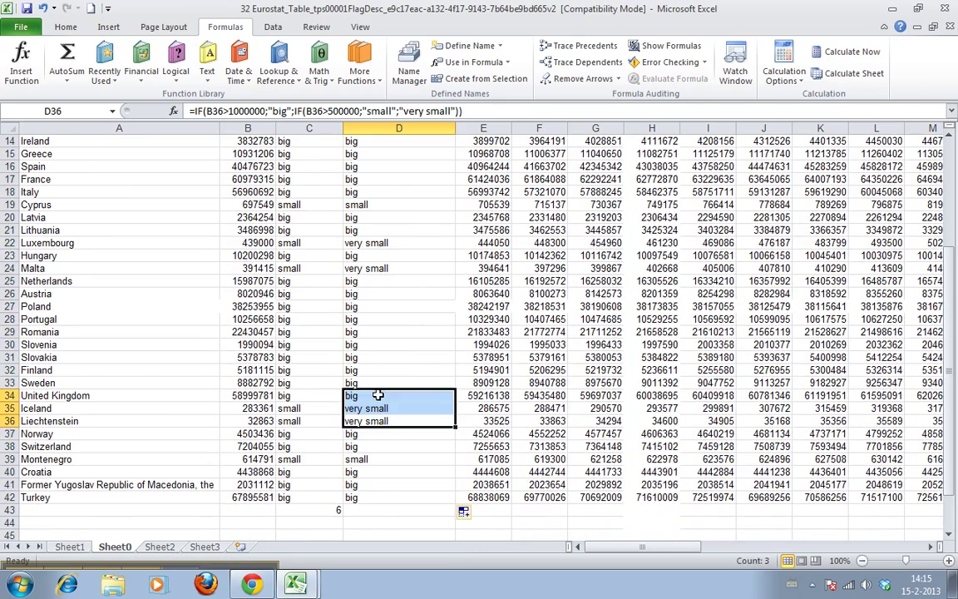
left_click(411, 192)
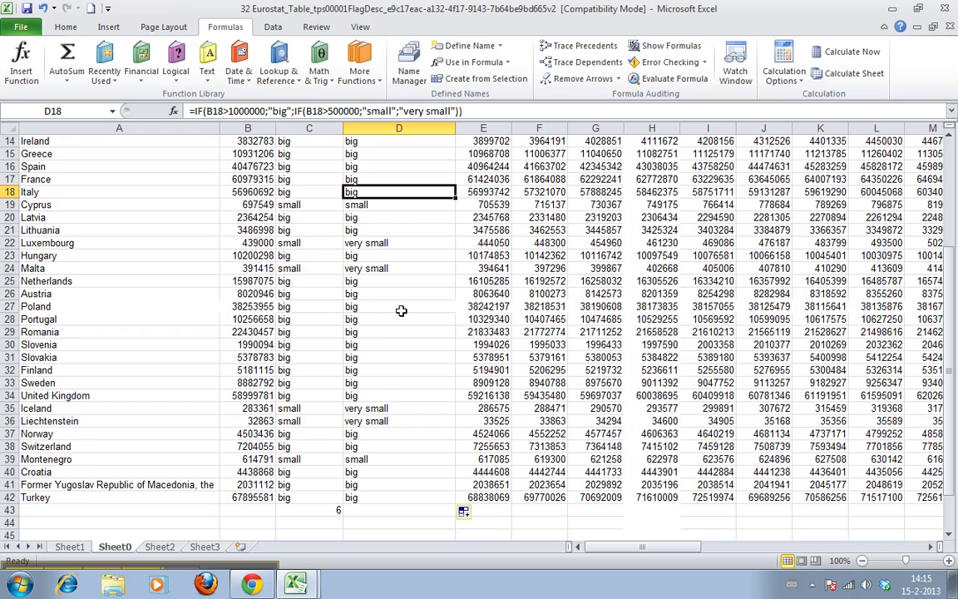
left_click(381, 410)
left_click(382, 255)
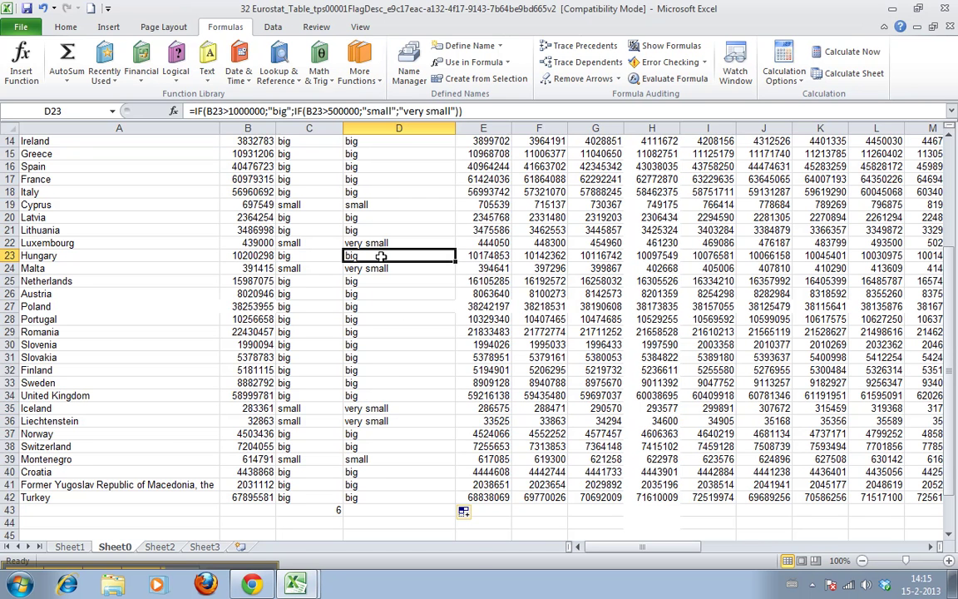